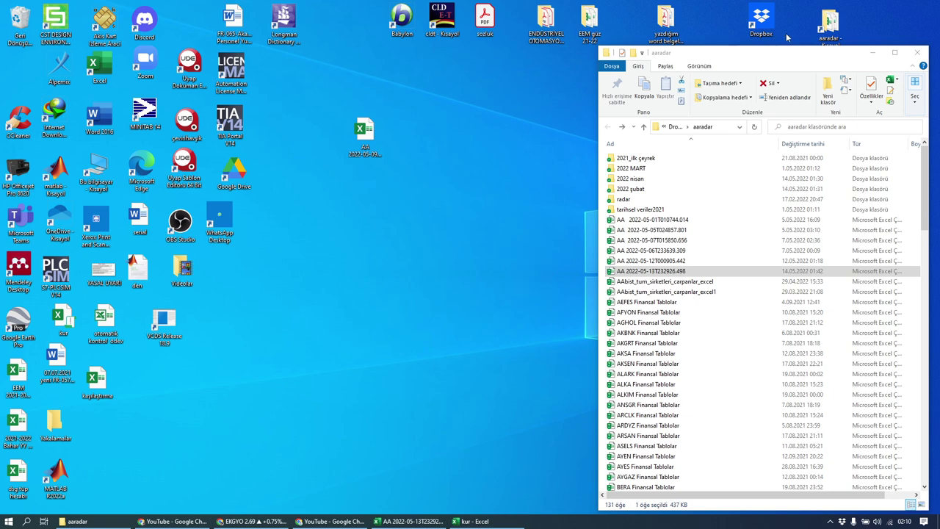
- Close the aaradar folder window and switch to the kur workbook in Excel
click(917, 54)
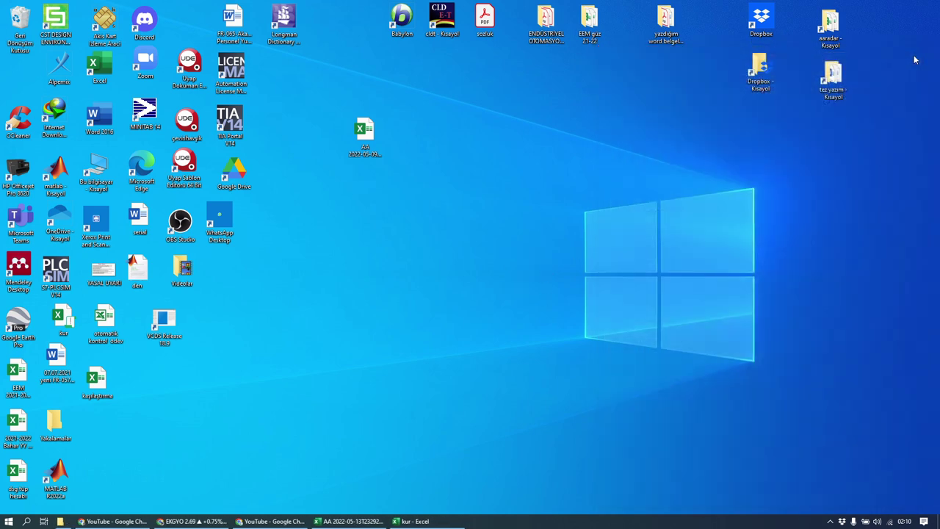
mouse_move(413, 521)
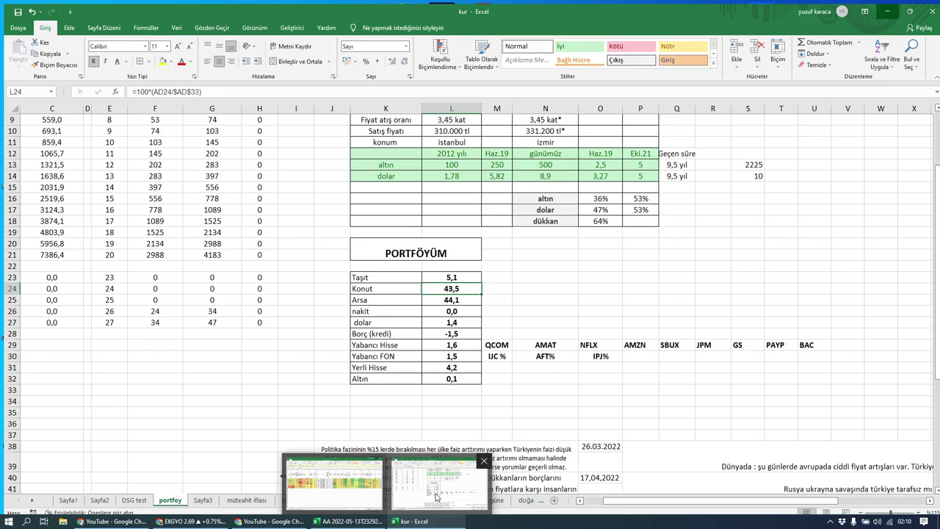
click(436, 498)
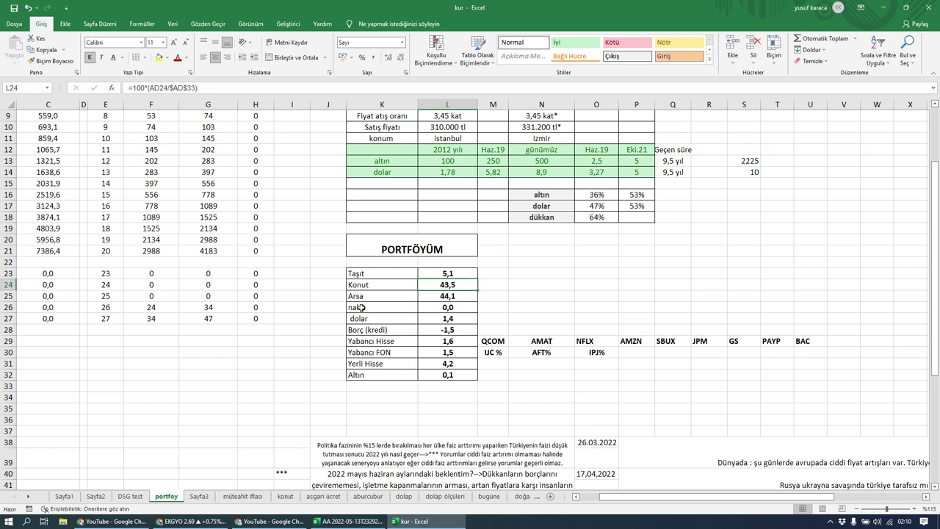
- Examine the Taşıt, Konut and Arsa entries of the PORTFÖYÜM table and check the Taşıt and Konut shares
click(359, 286)
click(358, 303)
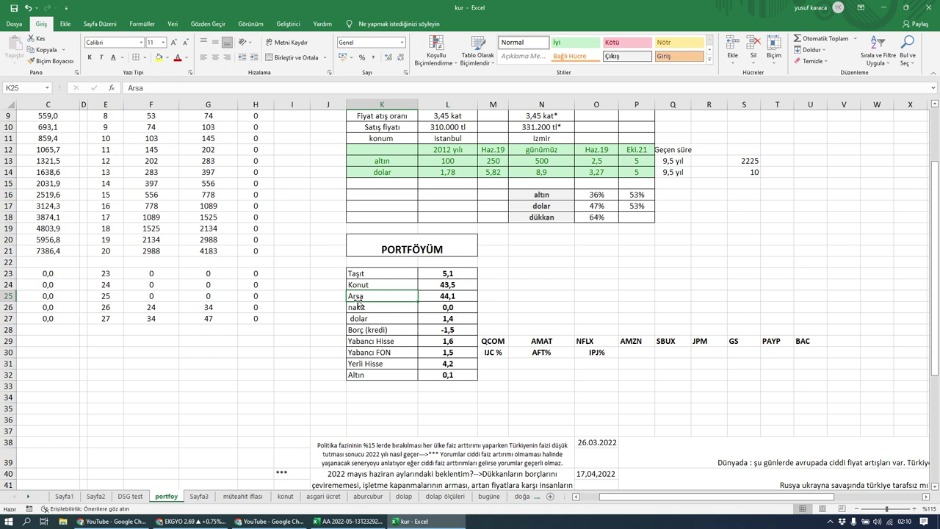
click(363, 286)
click(369, 275)
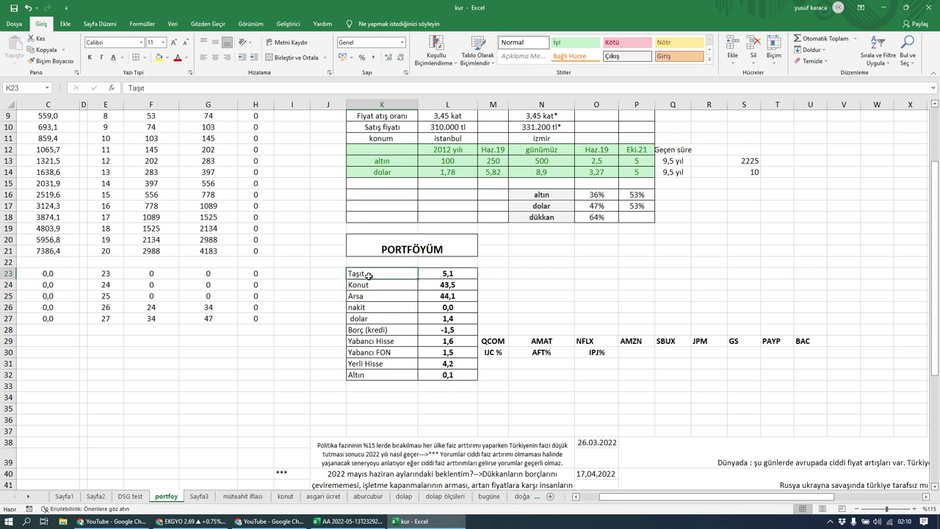
click(453, 272)
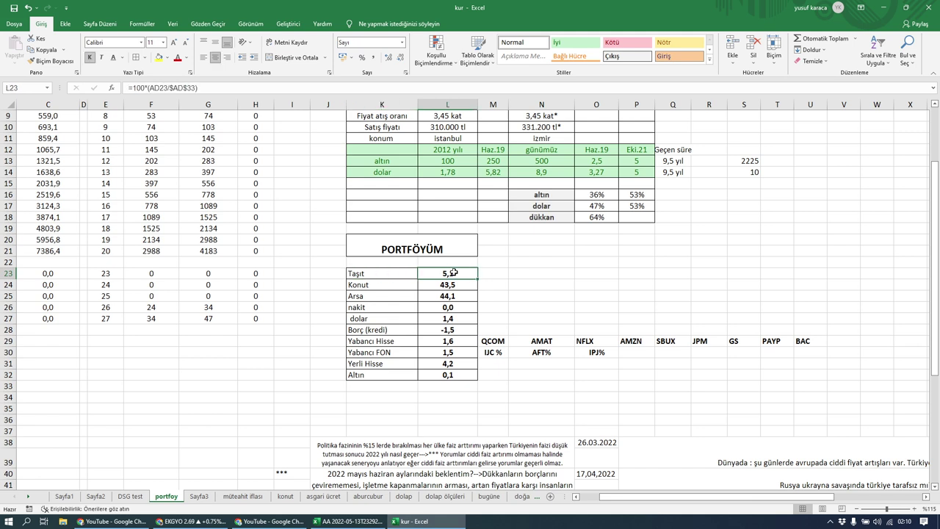
click(395, 285)
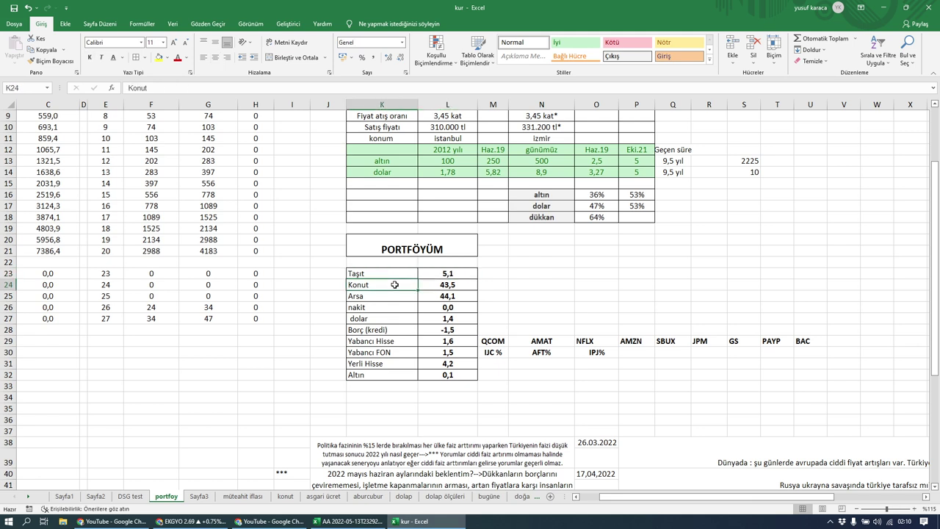
click(431, 287)
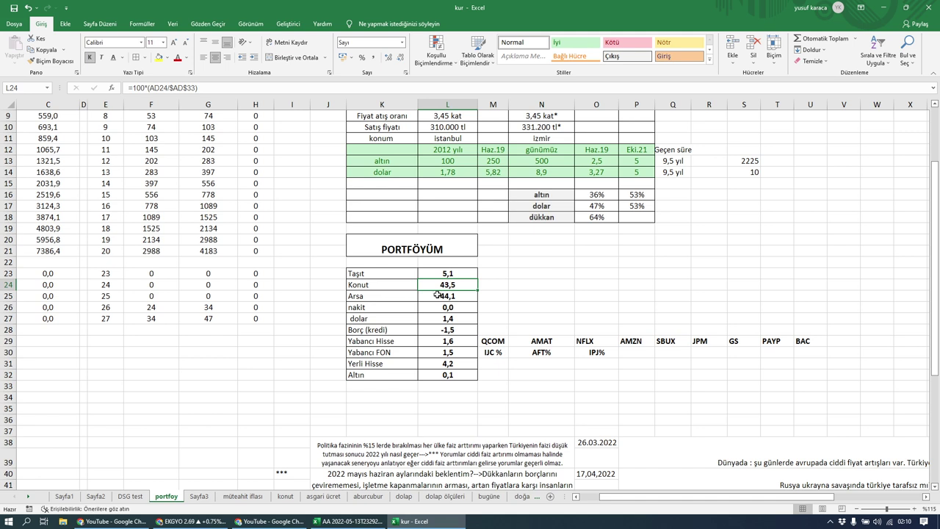
- Compare the Konut and Arsa shares in the PORTFÖYÜM table with each other and with Taşıt and nakit, then select both together
click(437, 296)
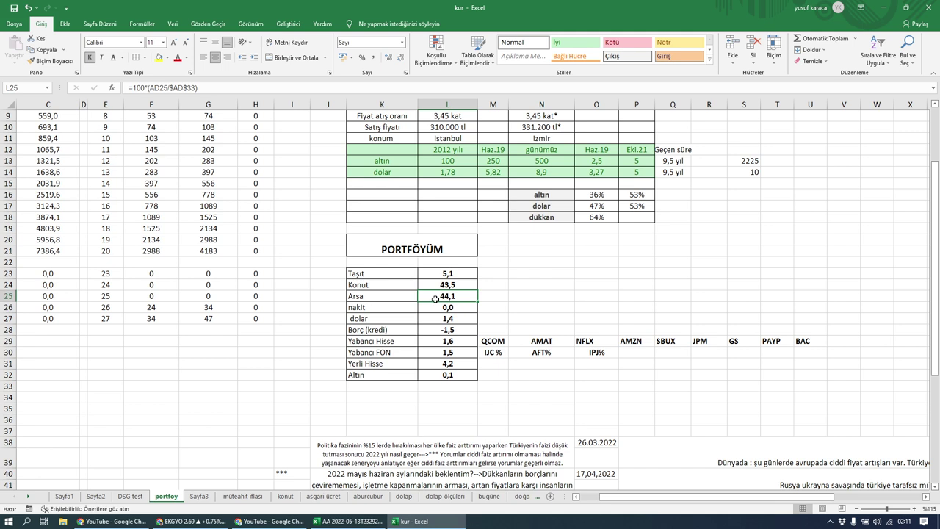
click(441, 286)
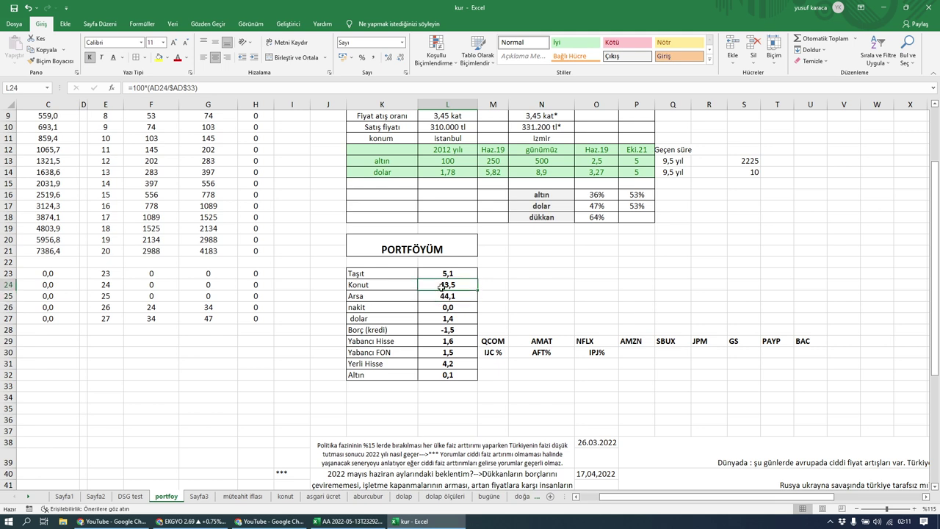
click(440, 294)
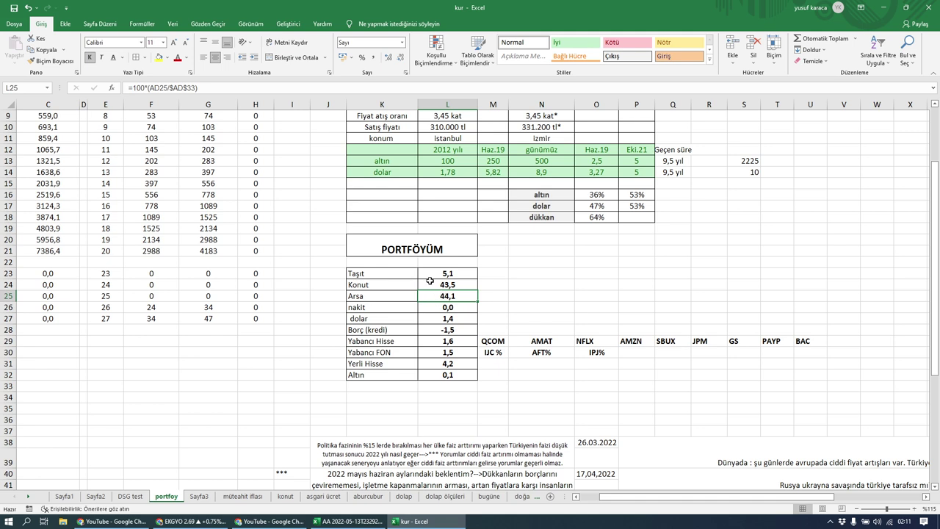
click(430, 287)
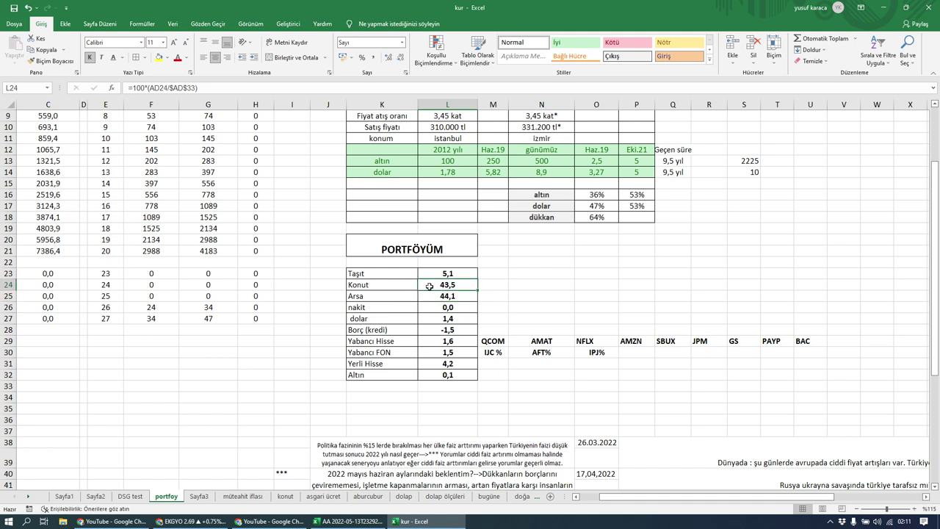
click(427, 299)
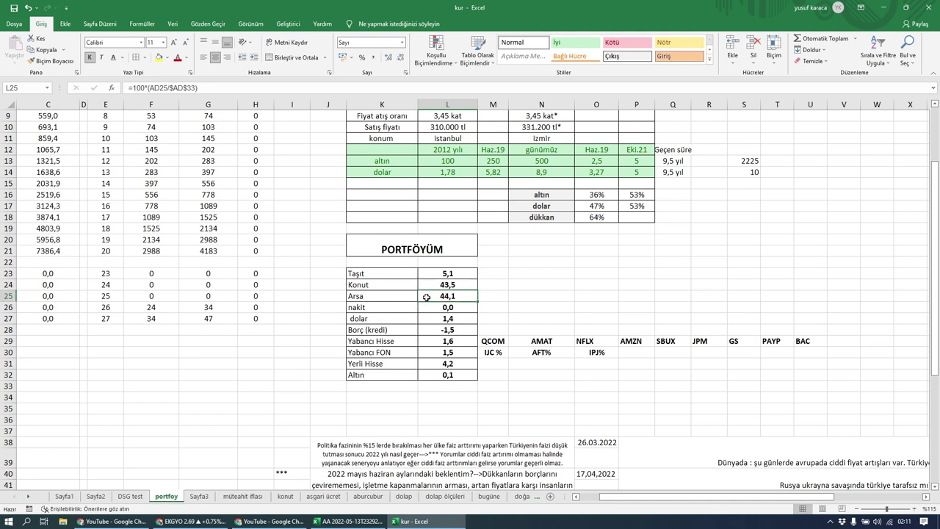
click(431, 285)
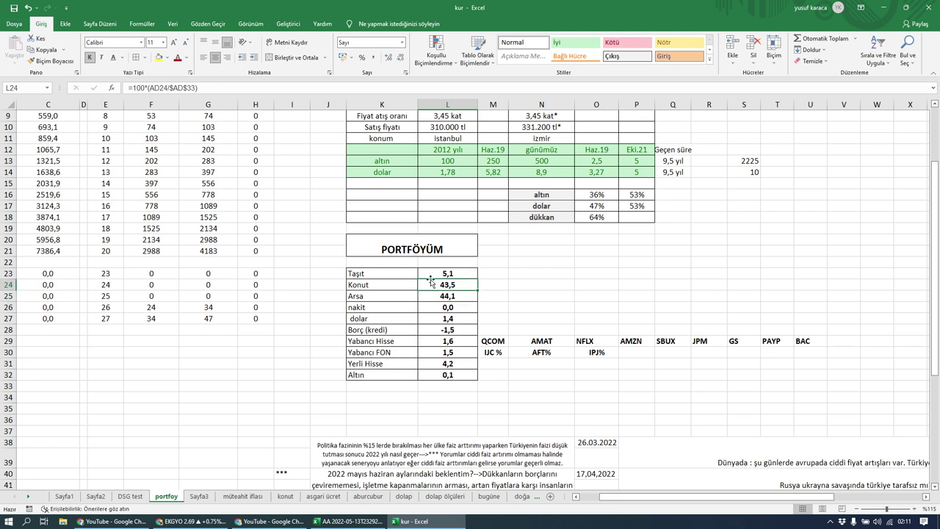
click(430, 275)
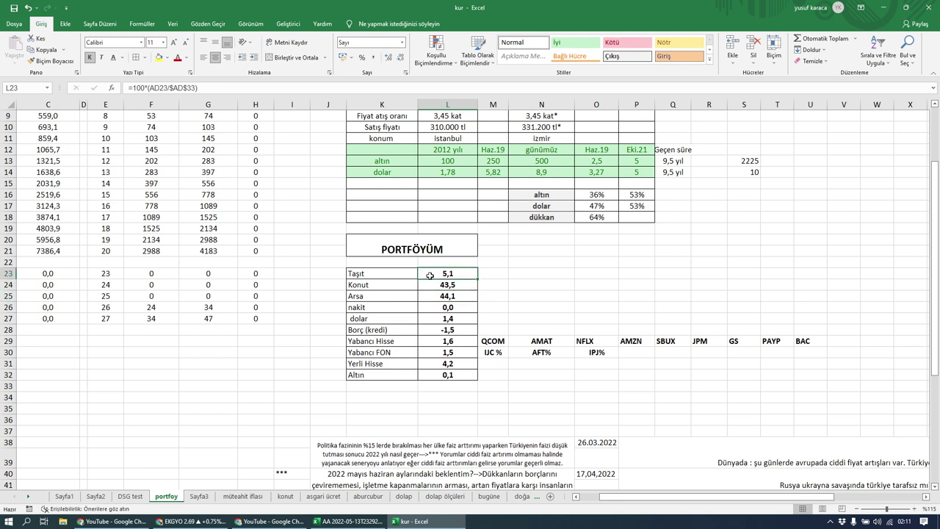
click(423, 308)
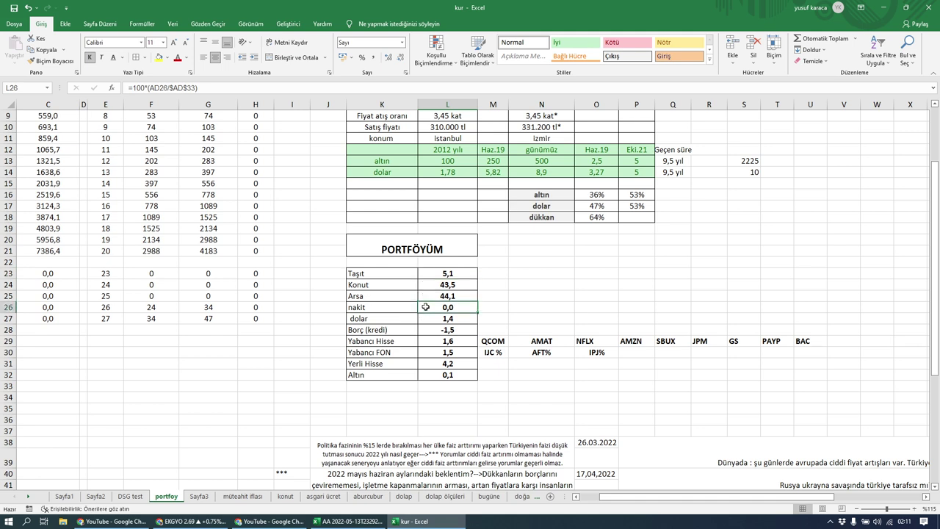
click(440, 284)
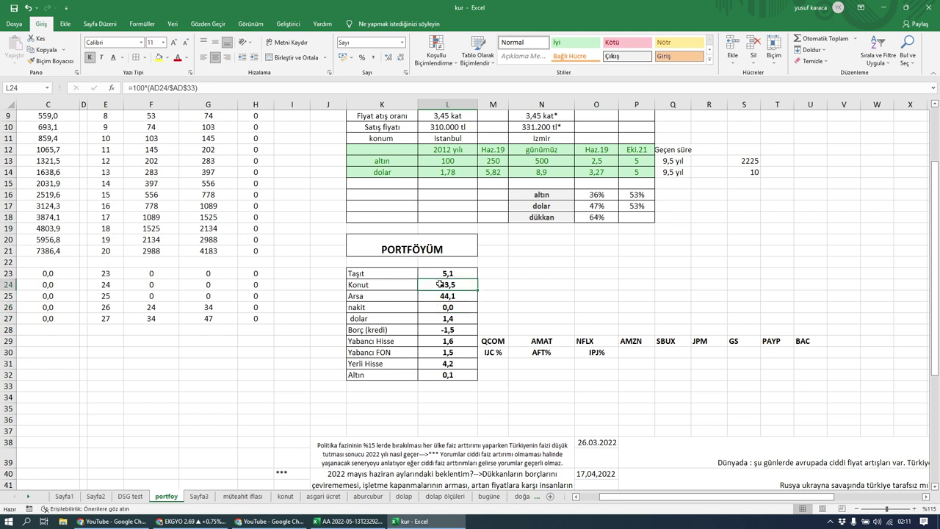
click(433, 297)
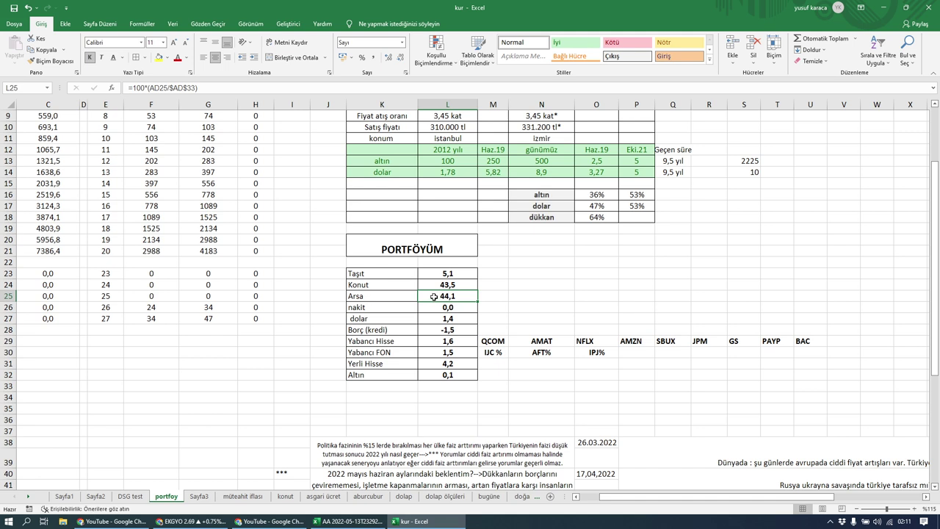
click(430, 285)
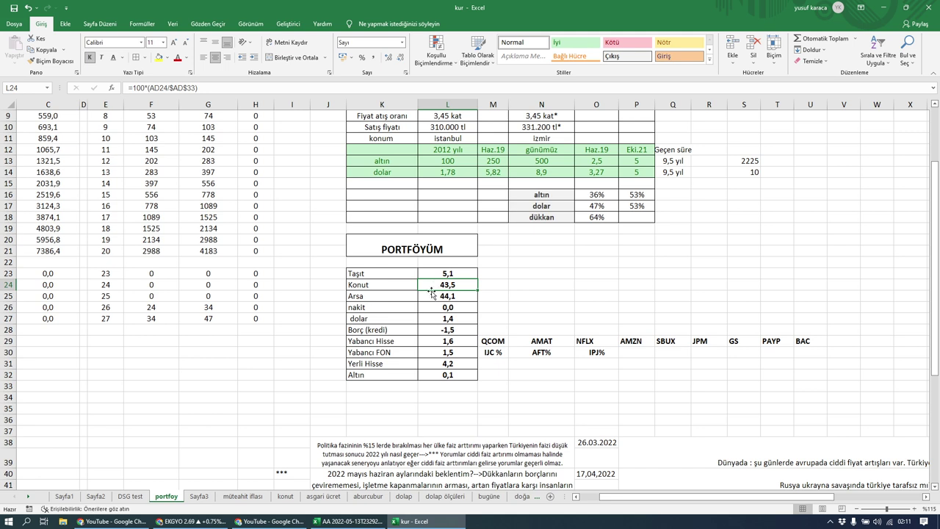
click(429, 294)
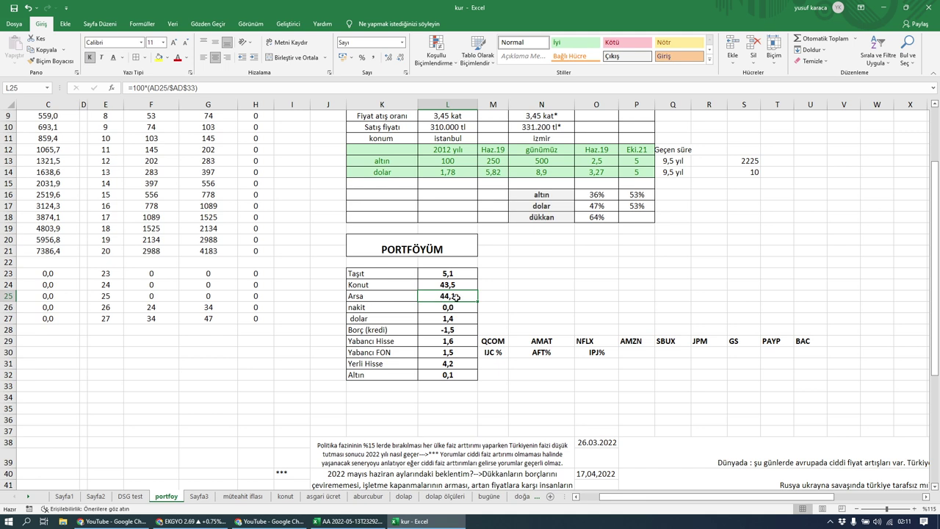
click(441, 287)
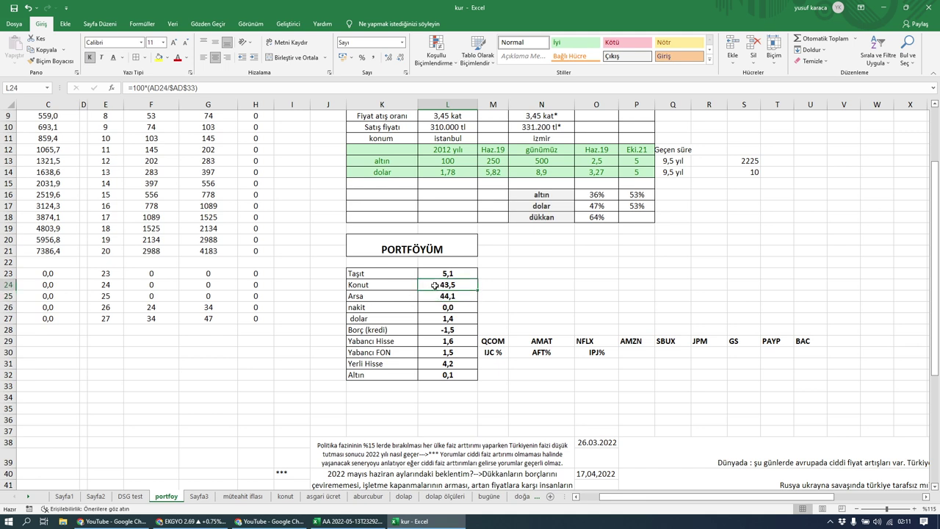
click(434, 296)
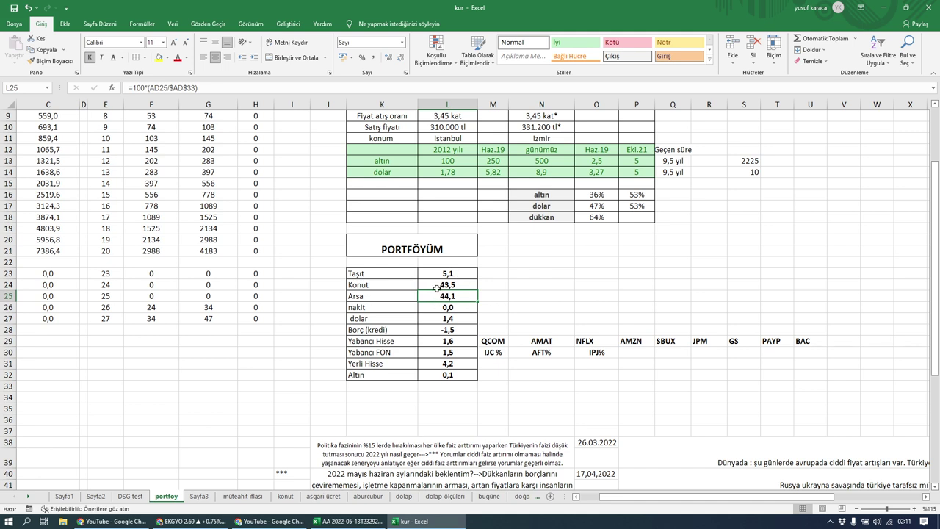
drag(439, 287, 441, 296)
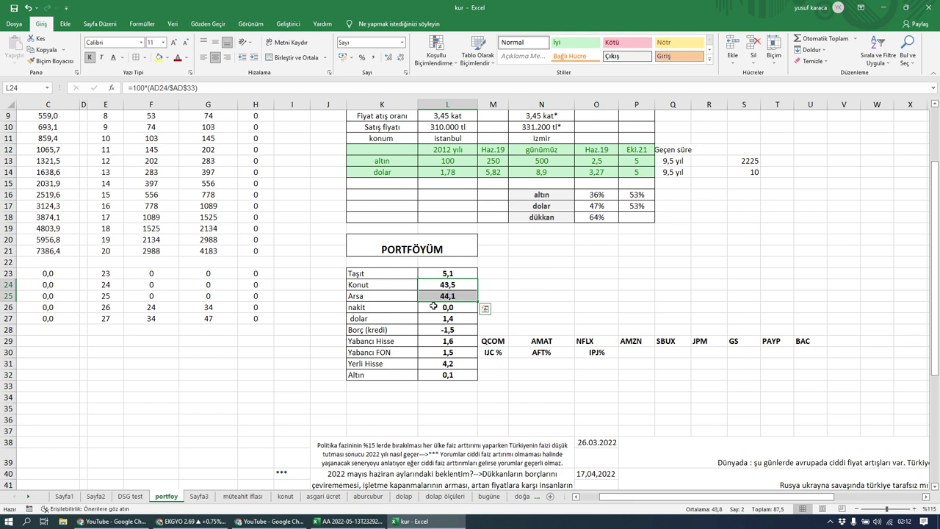
- Examine the nakit, dolar and Borç (kredi) shares in the PORTFÖYÜM table
click(433, 308)
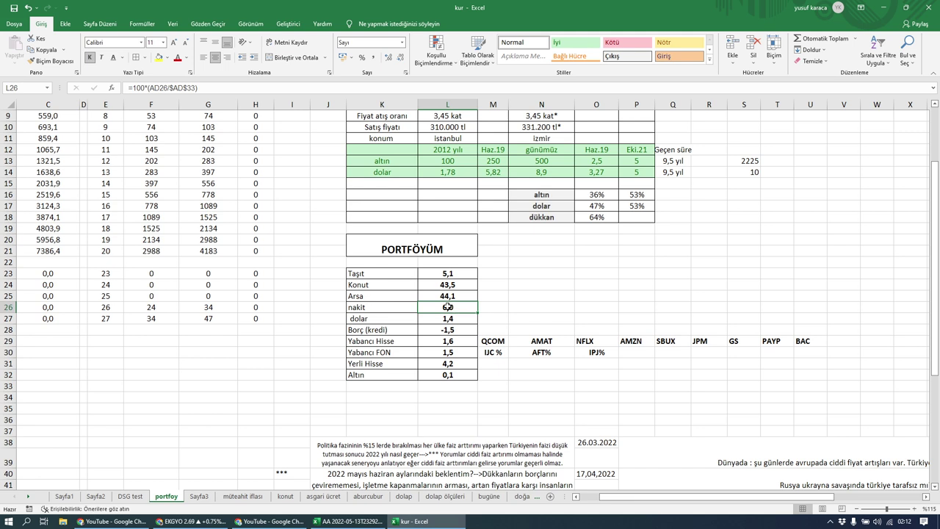
click(433, 322)
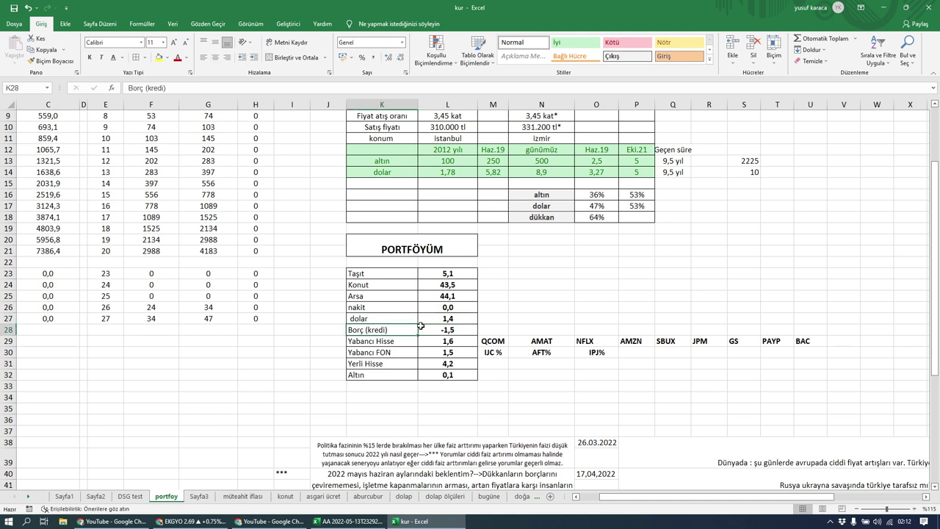
click(428, 328)
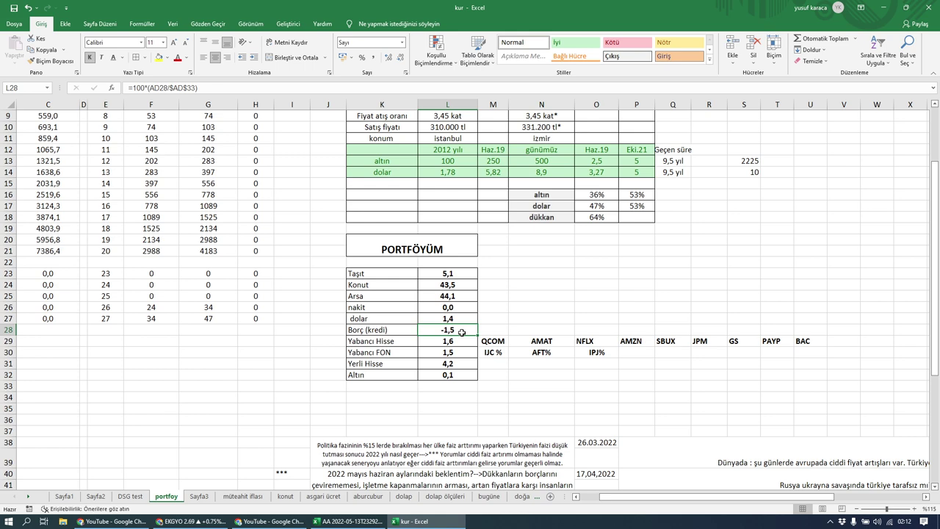
- Switch to TradingView in Chrome and view the USDTRY chart from the ÖNE ÇIKAN HİSSELER watchlist
click(191, 520)
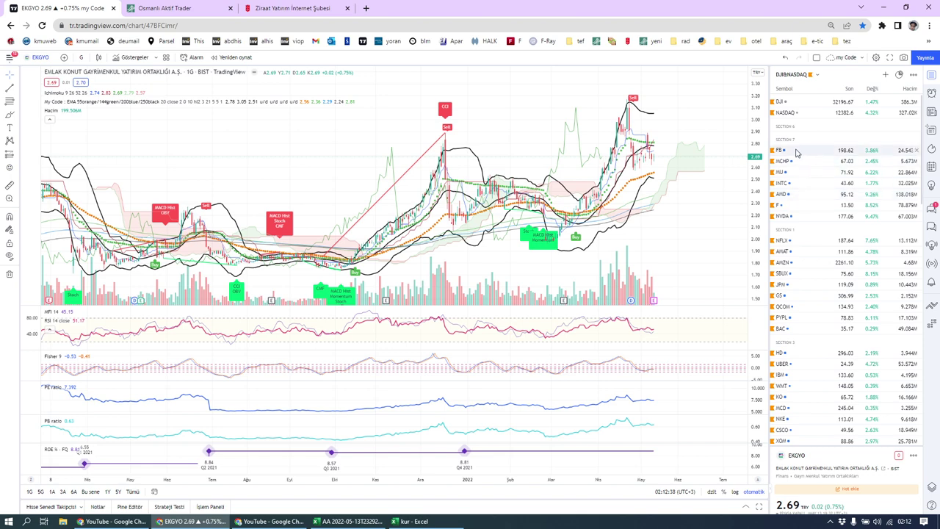
click(801, 73)
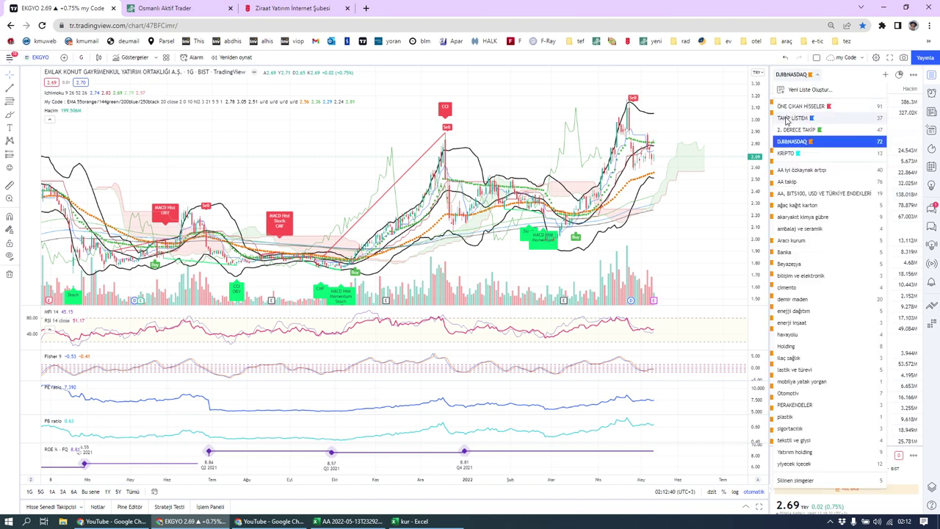
click(792, 107)
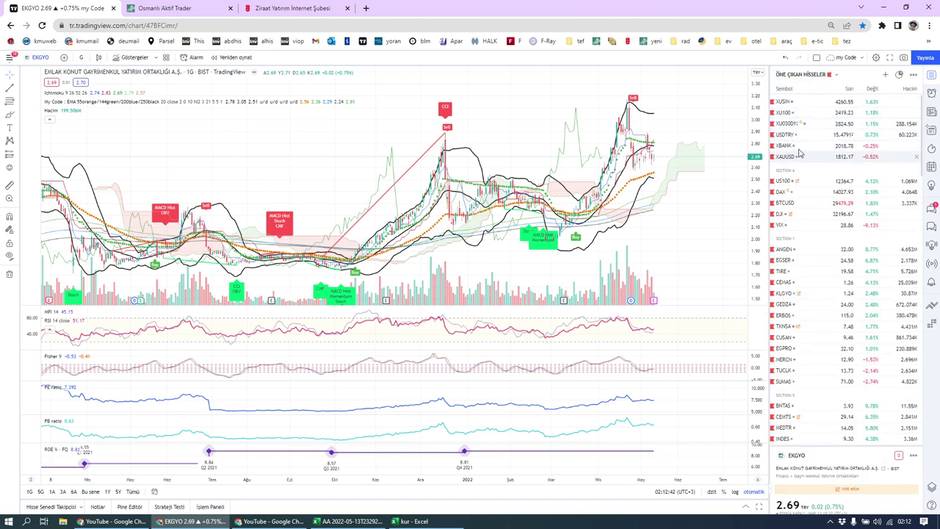
click(803, 135)
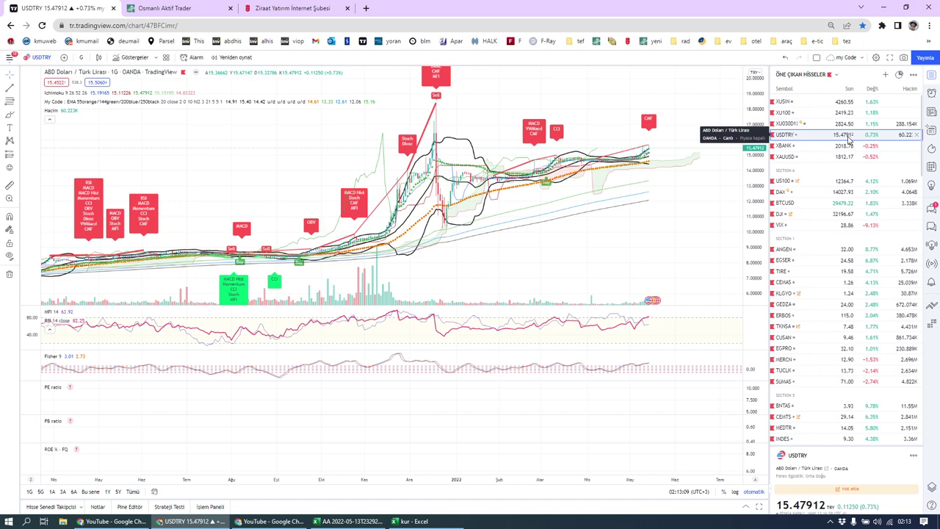
- Load the KRİPTO watchlist and view the USDTTRY and LUNAUSDT charts, returning to USDTTRY
click(830, 75)
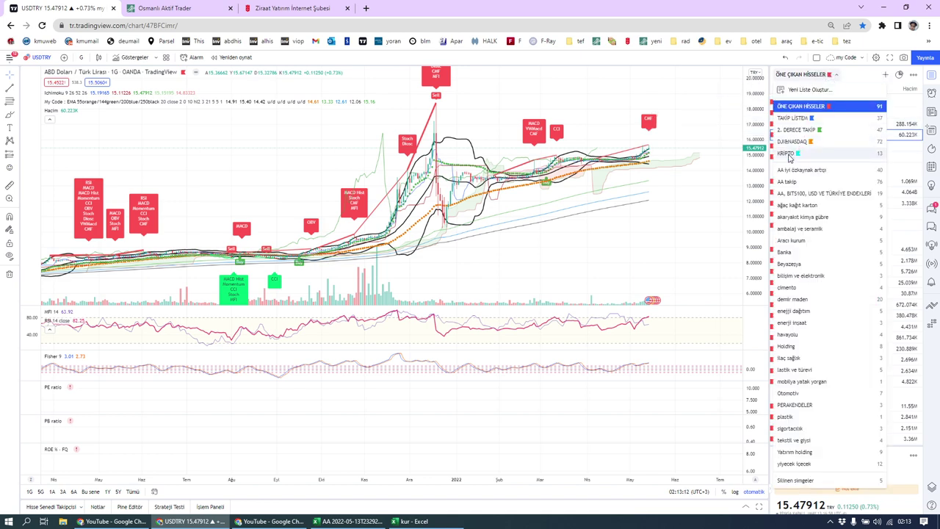
click(793, 153)
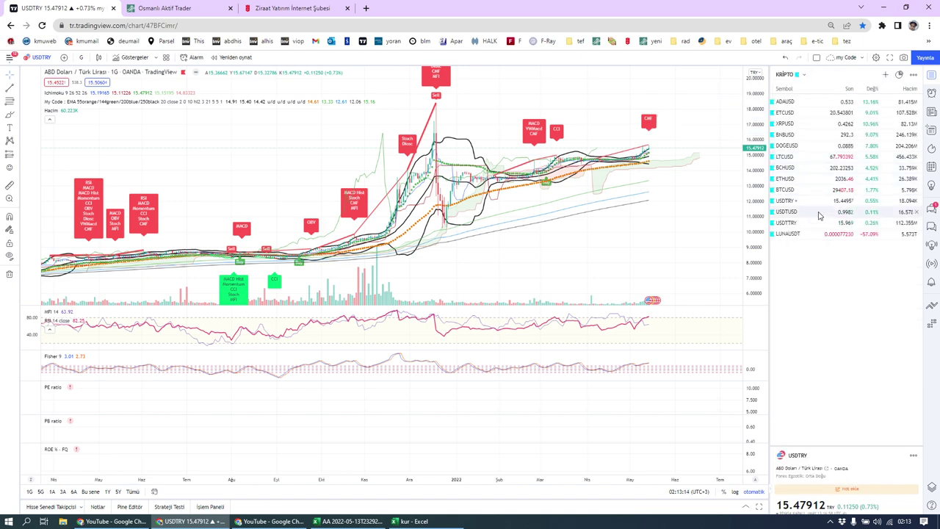
click(788, 224)
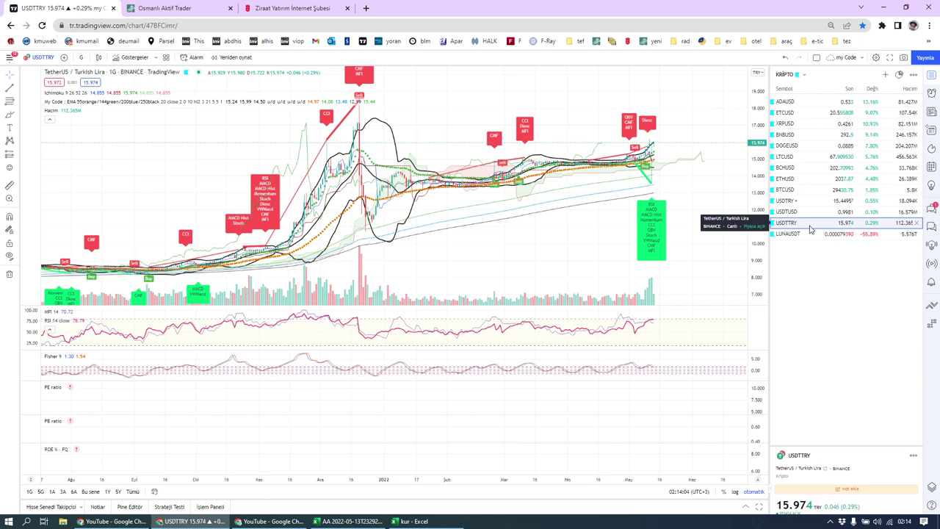
click(811, 236)
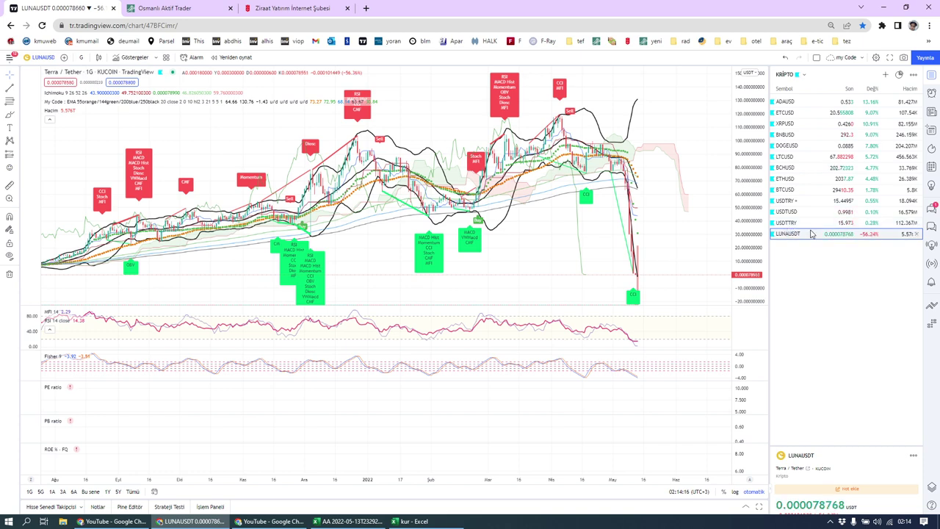
key(Up)
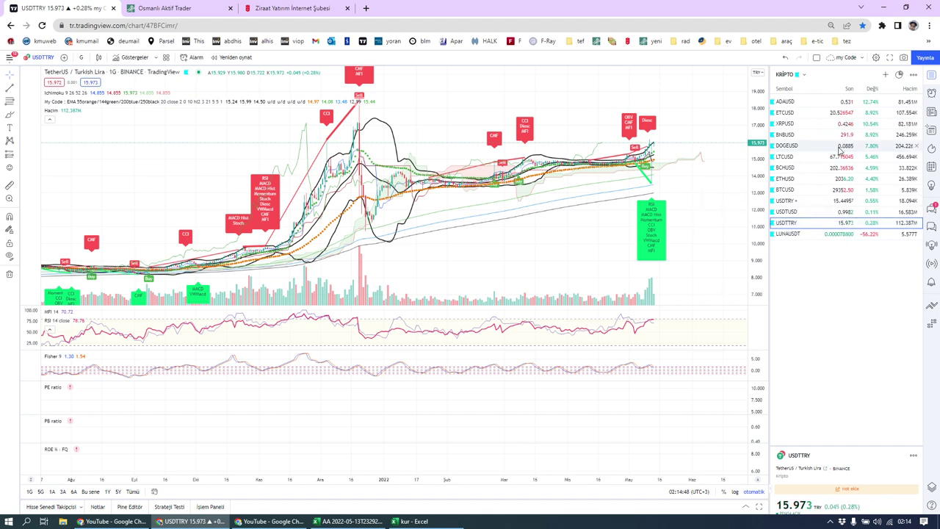
- Load the ÖNE ÇIKAN HİSSELER watchlist in place of KRİPTO
click(803, 75)
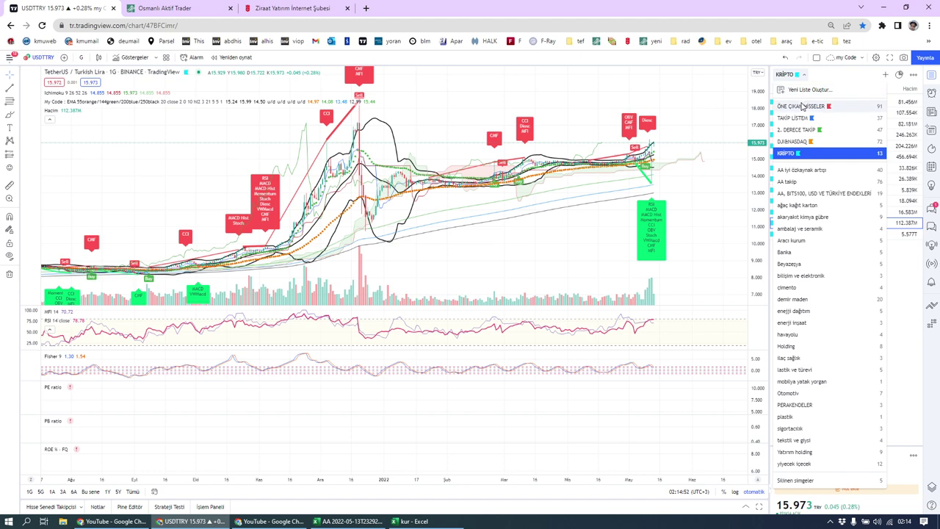
click(803, 107)
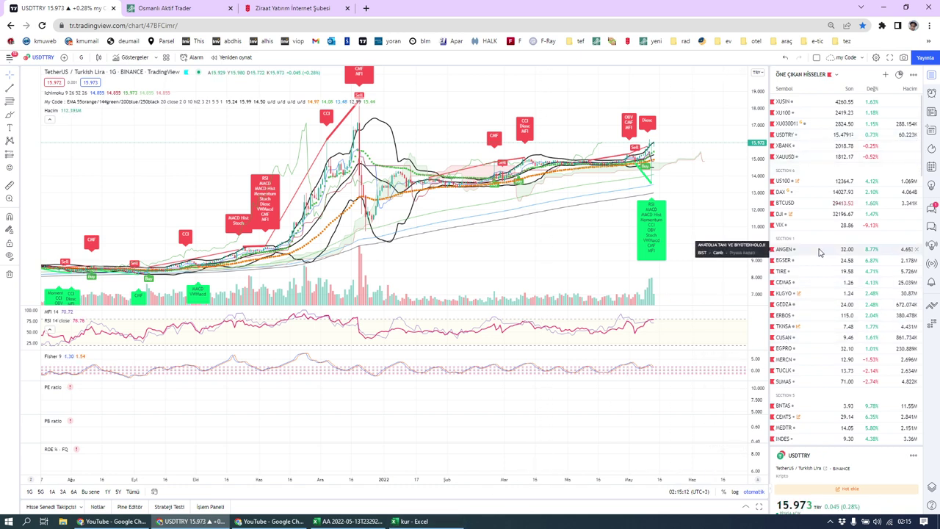
- Switch to the kur workbook in Excel and examine the Altın, dolar and Yabancı Hisse rows of the PORTFÖYÜM table
click(407, 526)
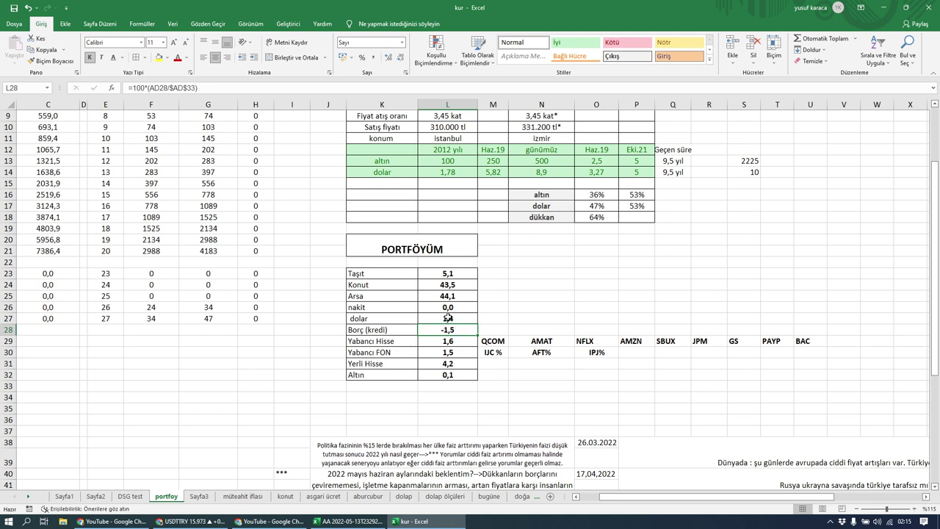
click(443, 375)
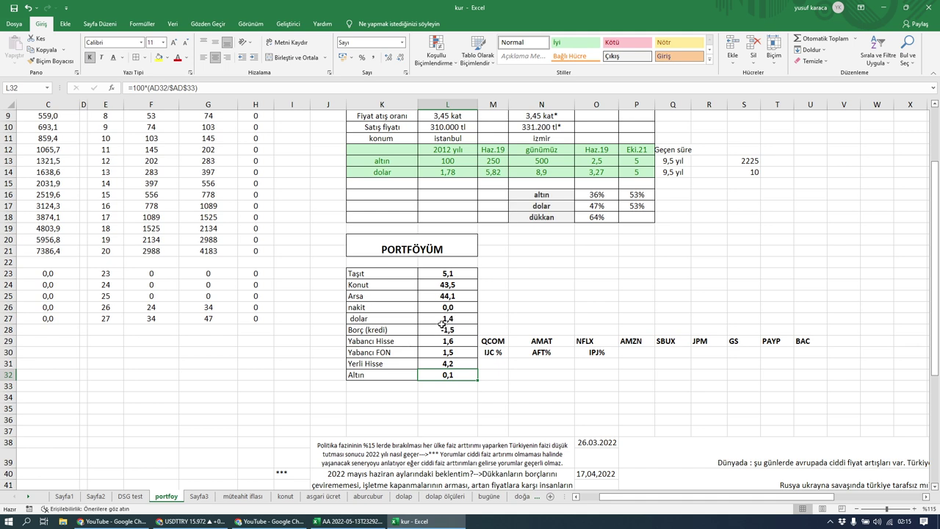
click(357, 317)
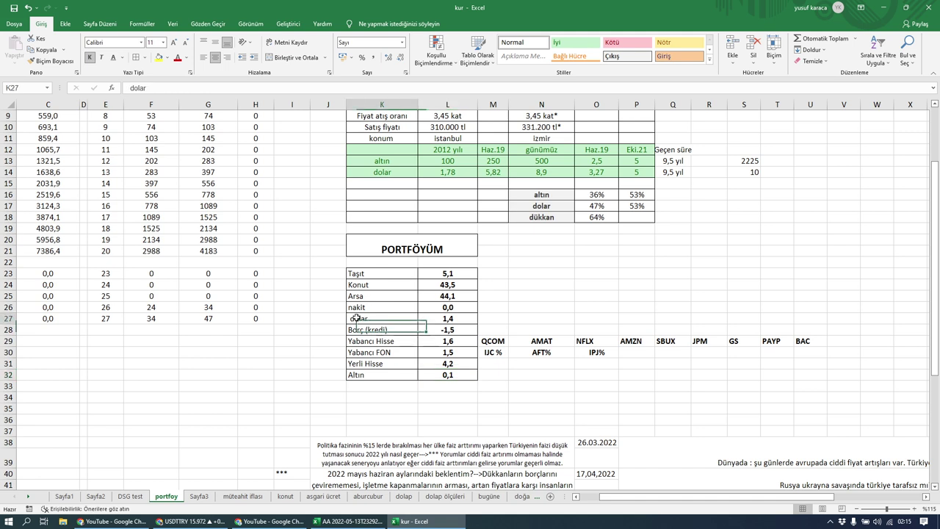
click(430, 316)
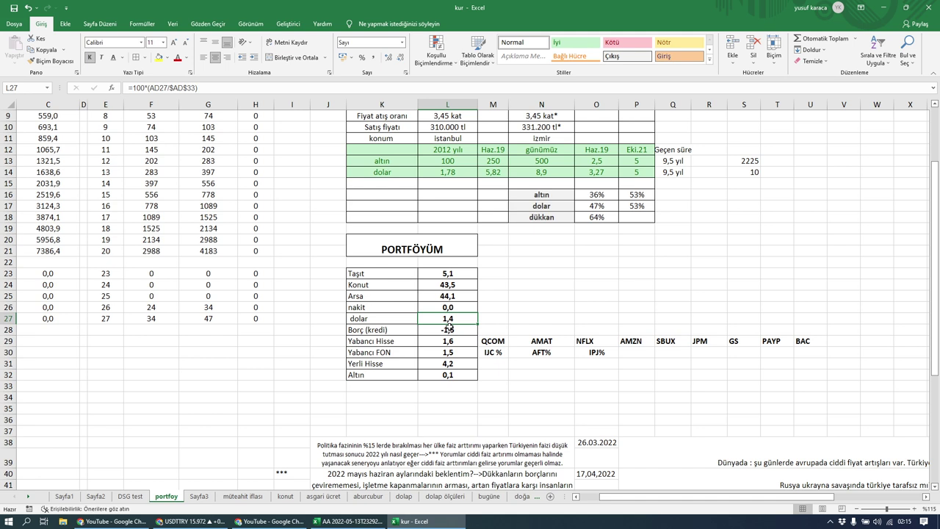
click(370, 341)
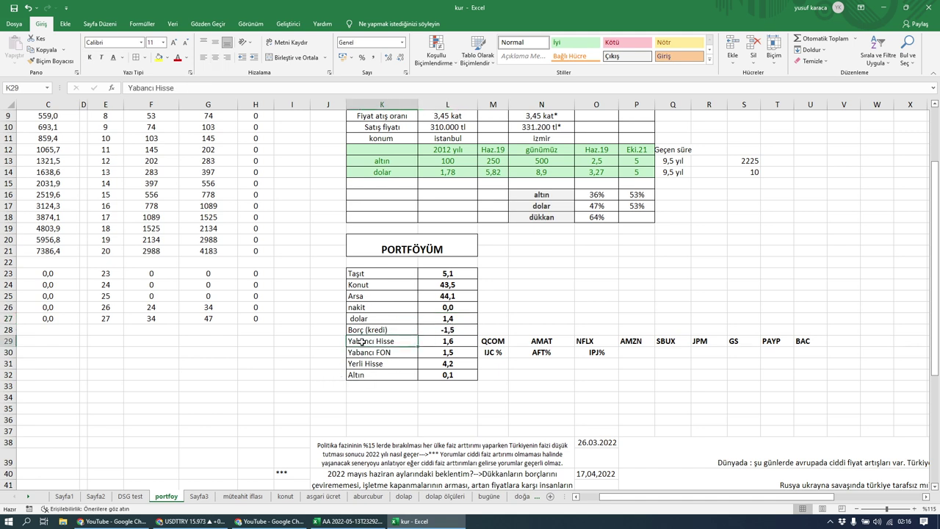
click(442, 316)
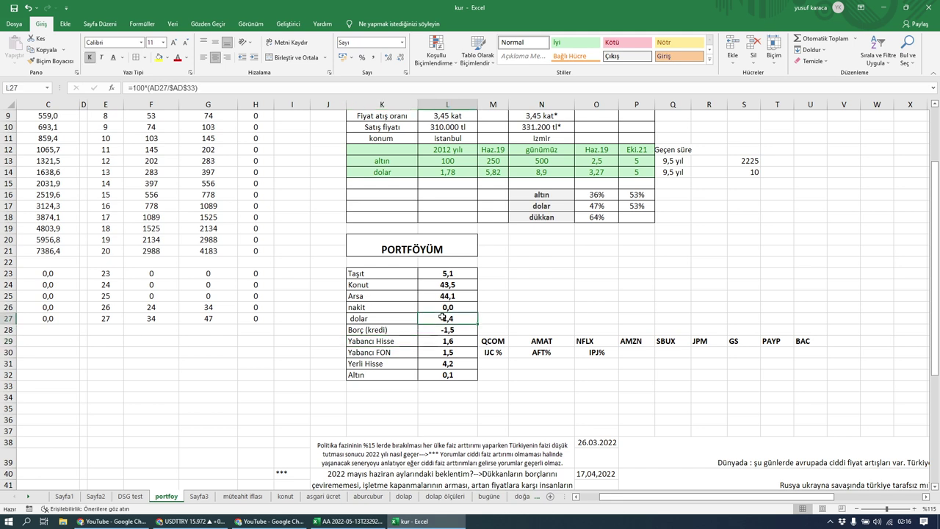
click(372, 343)
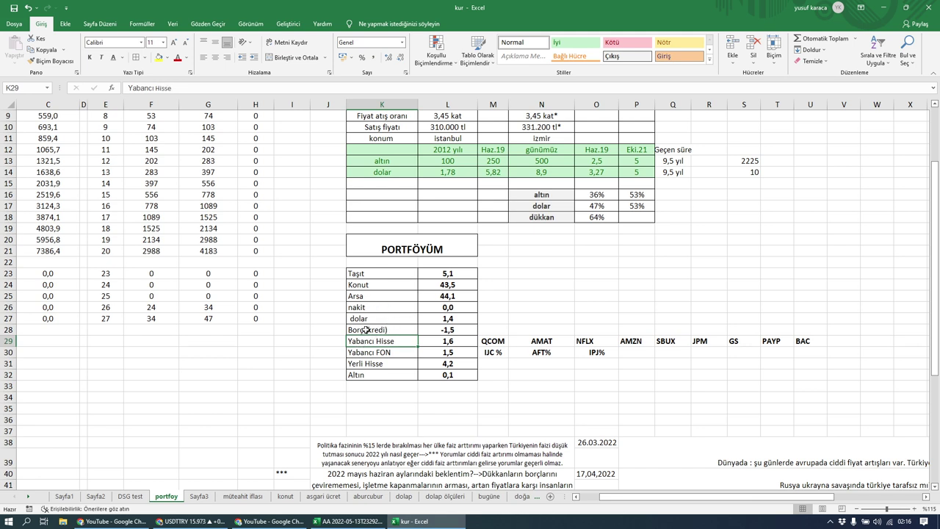
- Review the foreign stock tickers from QCOM to BAC, and compare the Yabancı Hisse share with the dolar share
drag(487, 343, 799, 341)
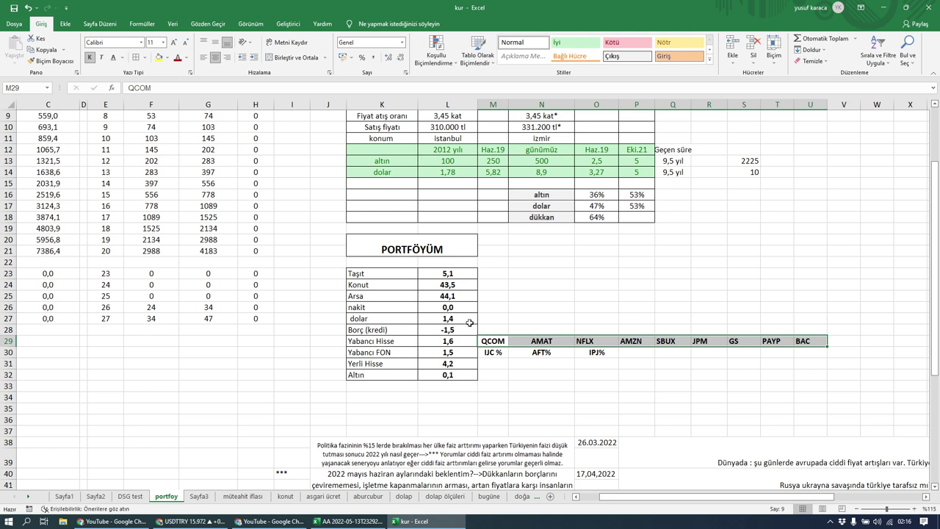
click(441, 340)
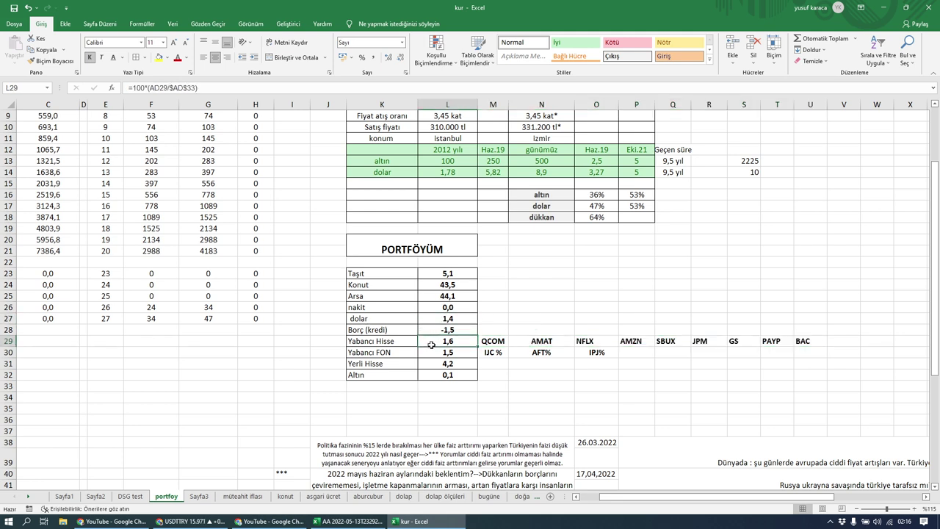
click(433, 319)
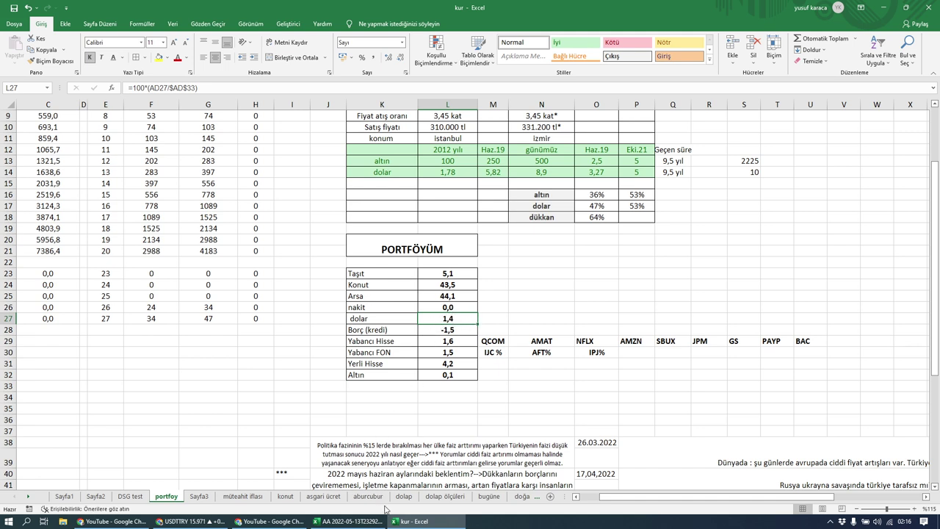
click(452, 341)
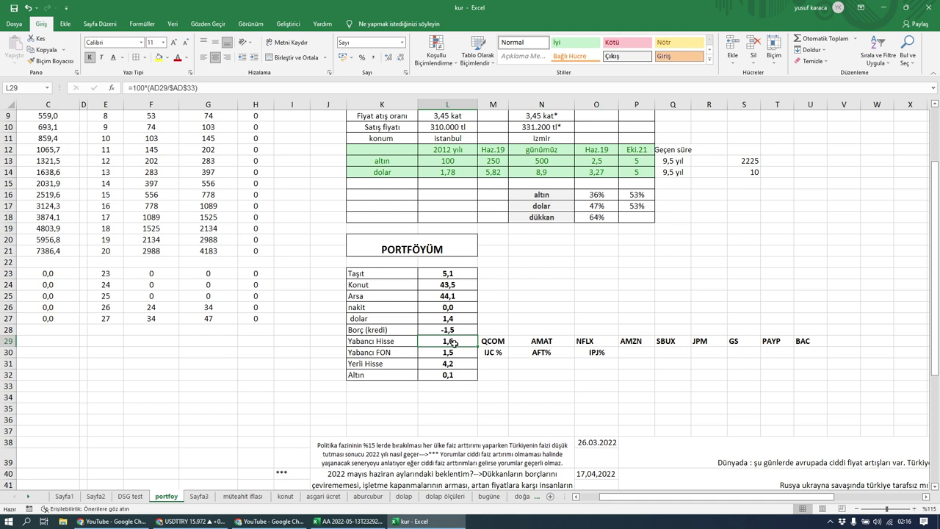
- Enter the note "15,65 ALIŞ" in cell M27 beside the dolar share
click(490, 319)
text(15,6)
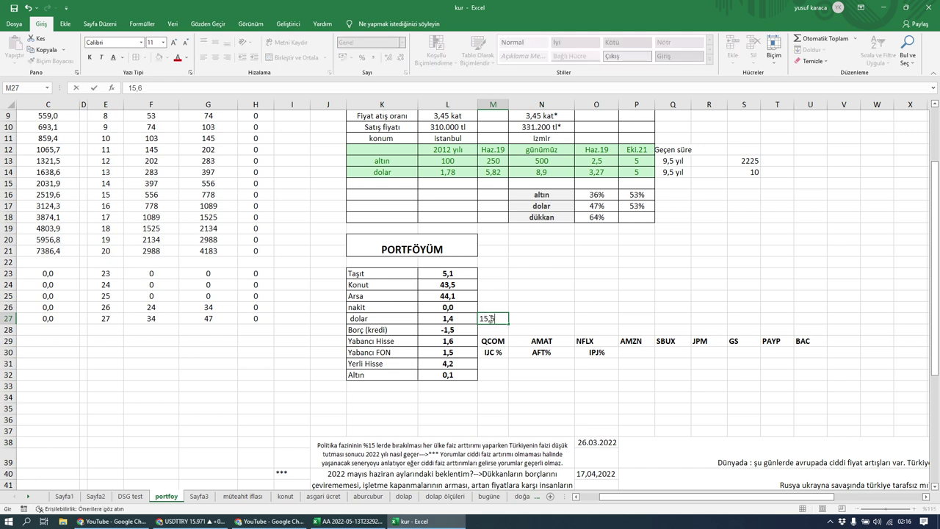
text(5 ALIŞ)
key(Return)
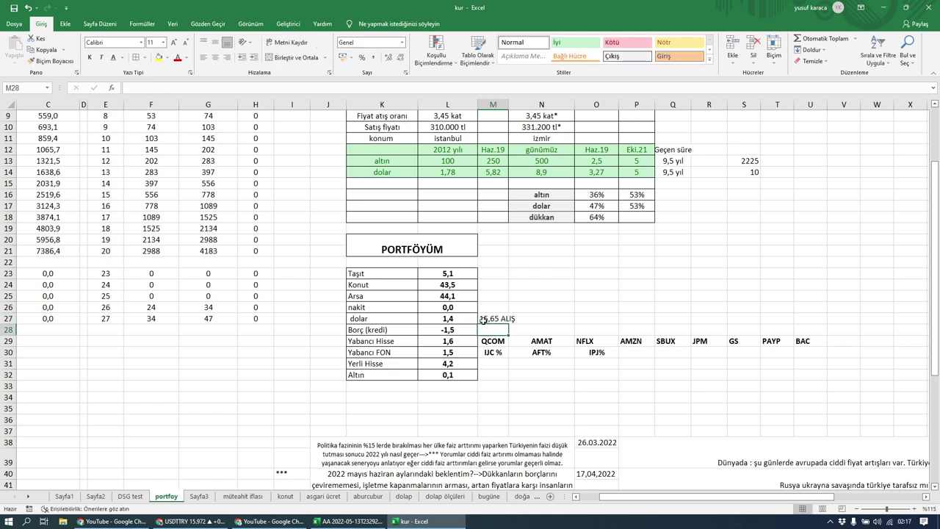
click(491, 319)
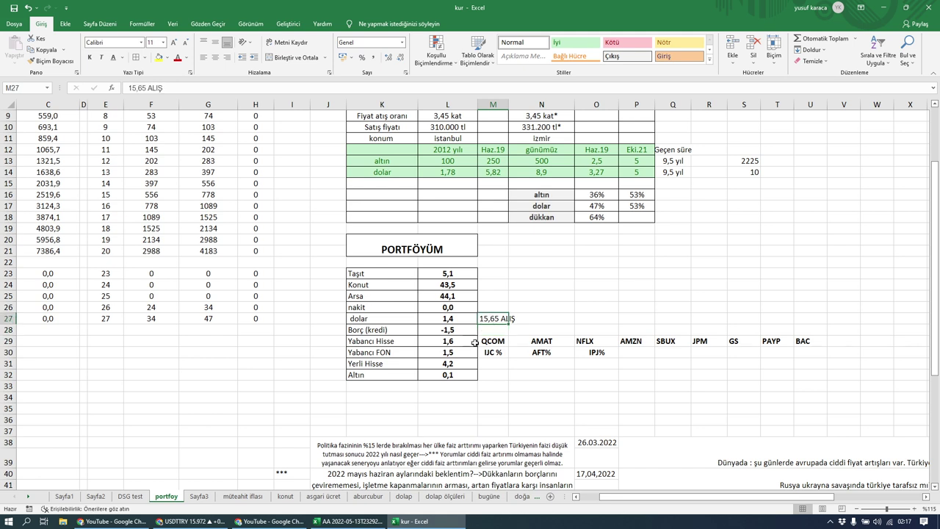
- Examine the Yabancı Hisse share and select its tickers from QCOM to BAC in M29:U29
click(458, 343)
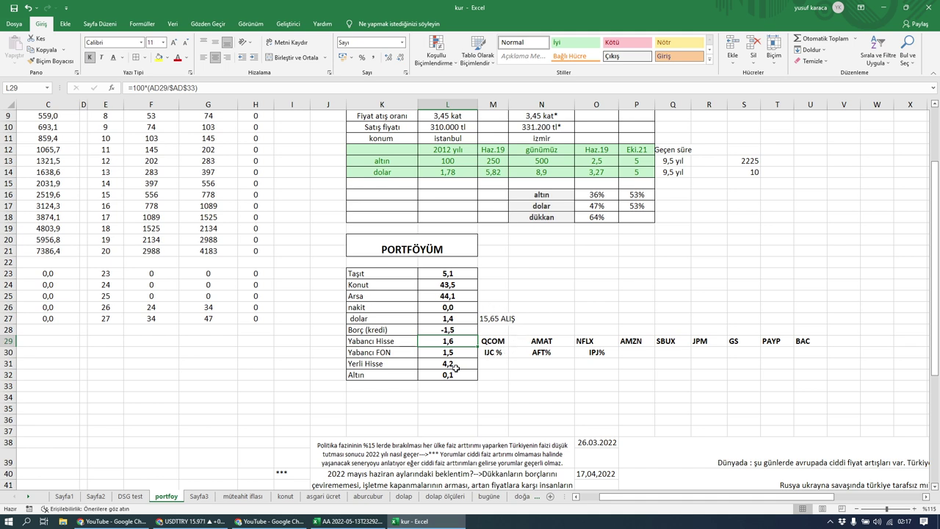
click(509, 341)
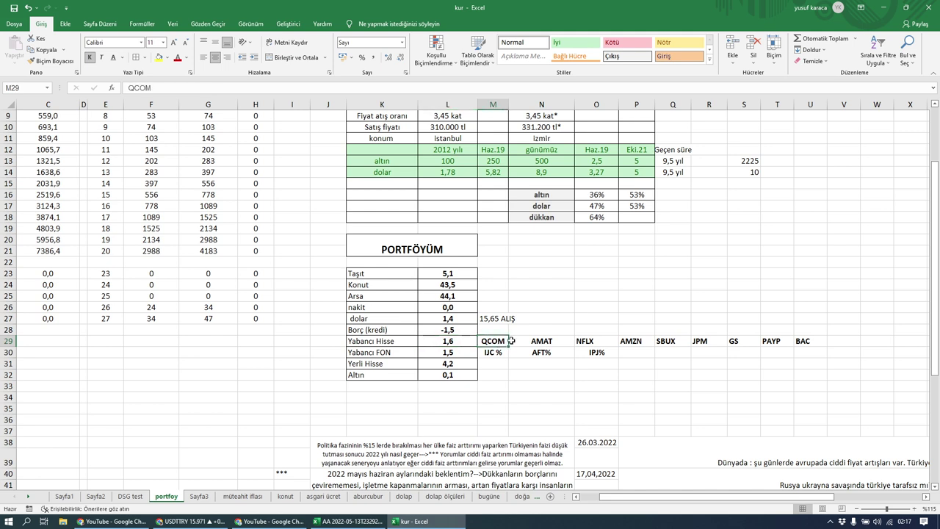
drag(510, 342, 794, 343)
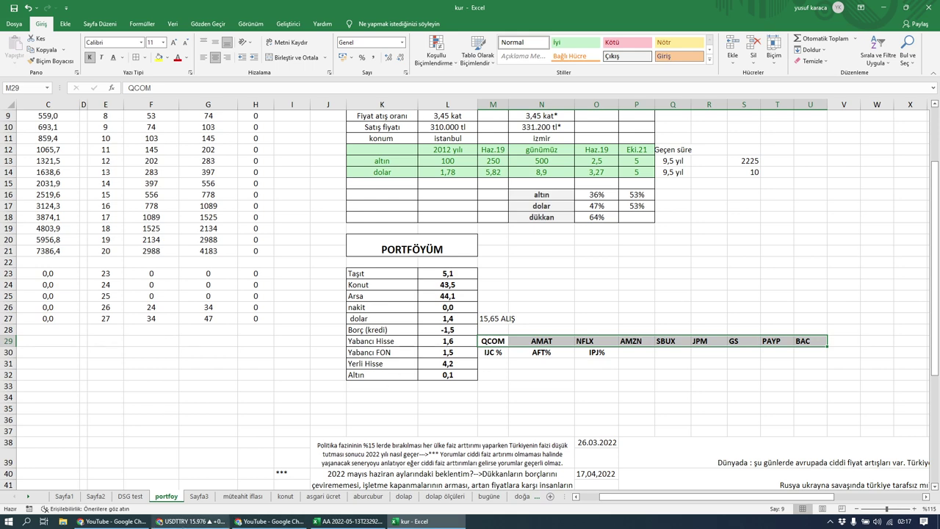
- Switch to TradingView in Chrome, load the DJI&NASDAQ watchlist and sort it by percentage change in descending order
click(186, 521)
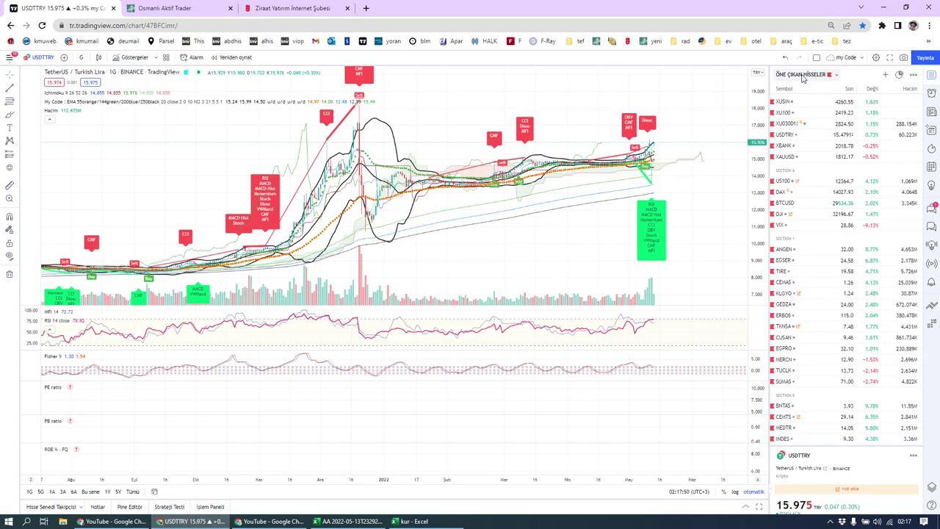
click(802, 76)
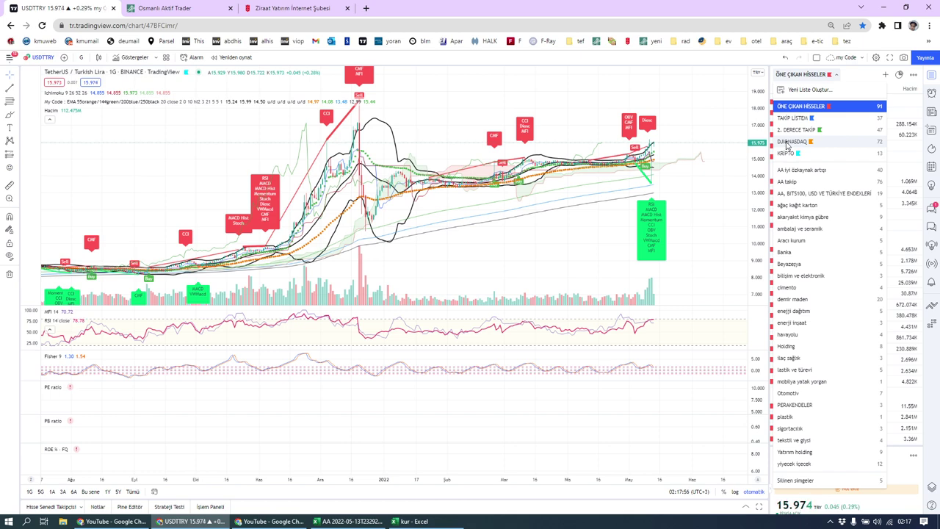
click(787, 143)
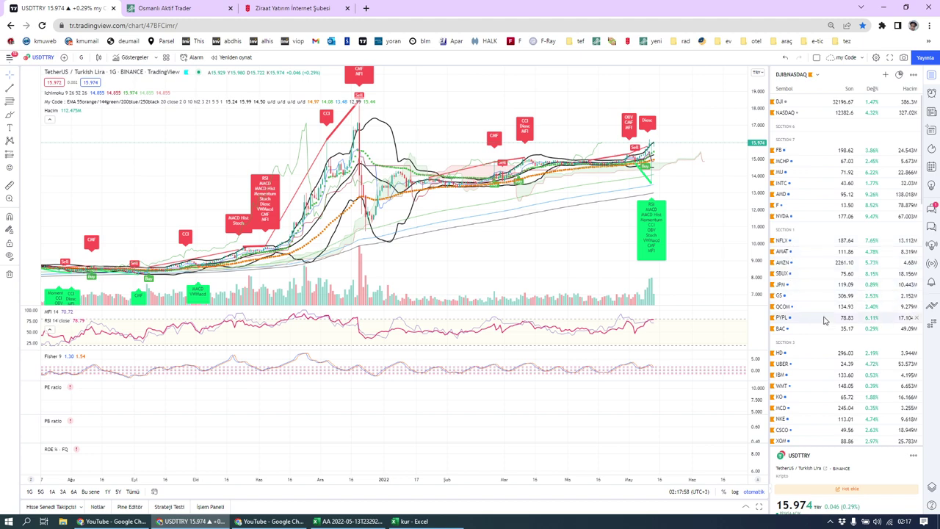
click(873, 88)
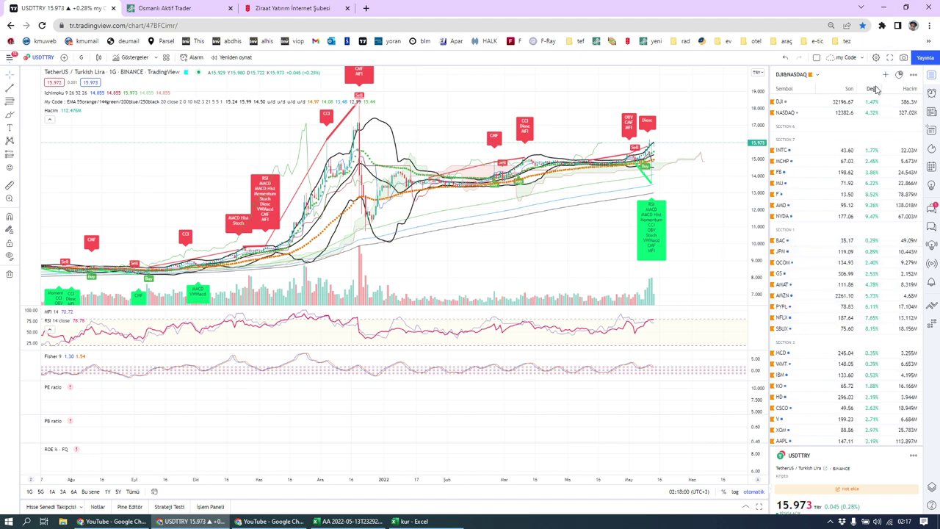
click(874, 89)
click(873, 89)
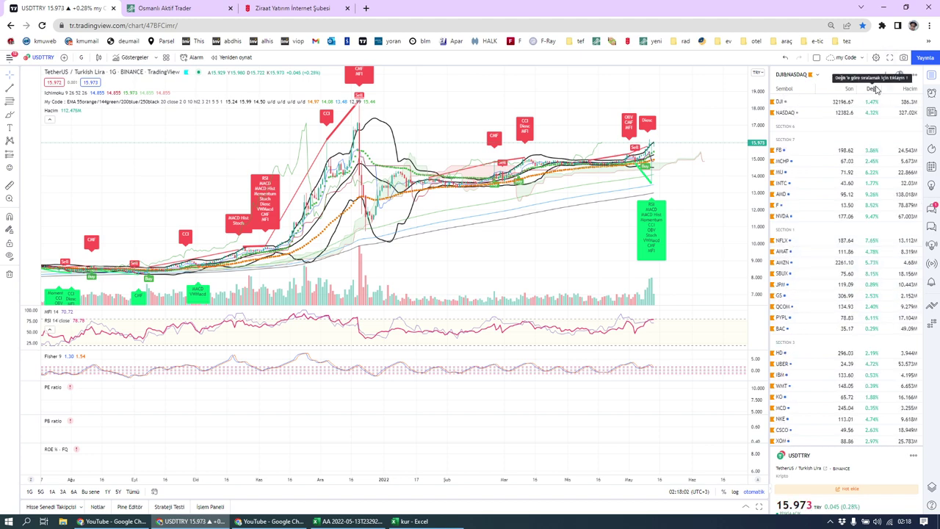
click(875, 89)
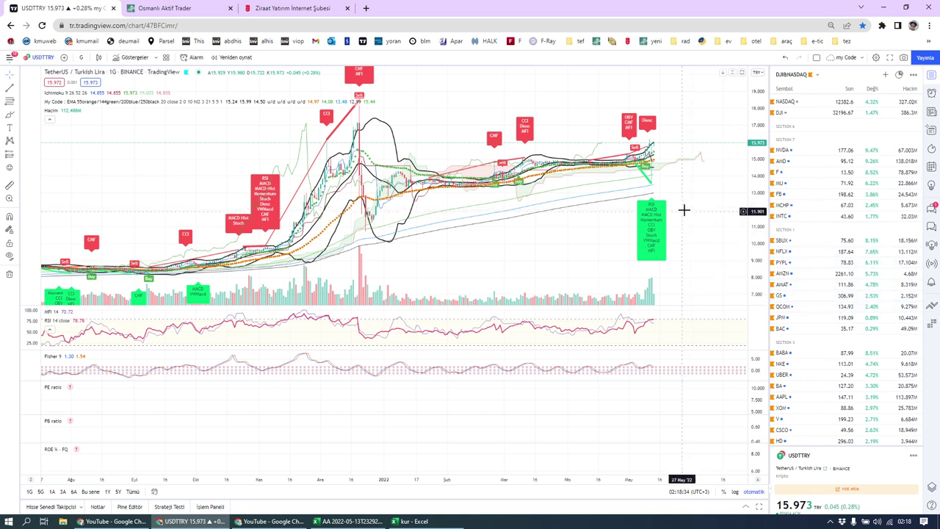
- View the NASDAQ, DJI and SBUX charts from the watchlist, examining the latest price action on SBUX
click(808, 102)
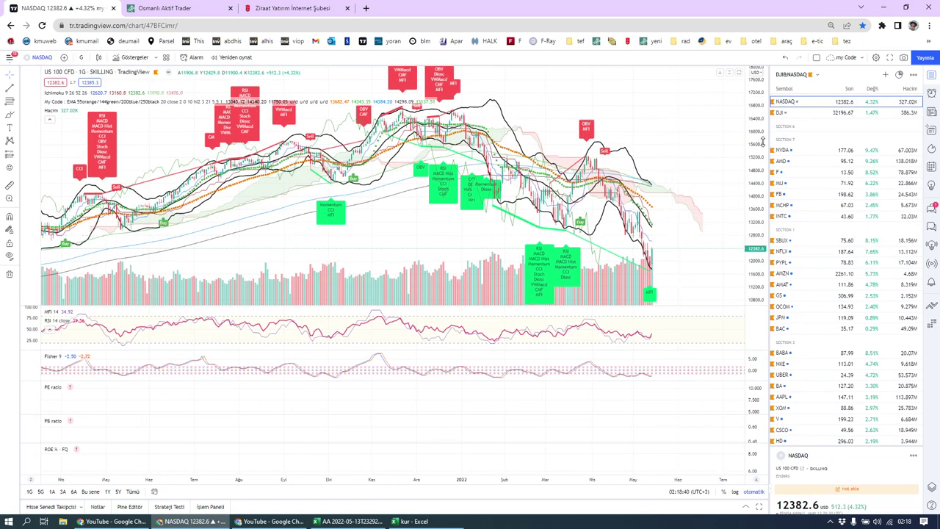
click(794, 113)
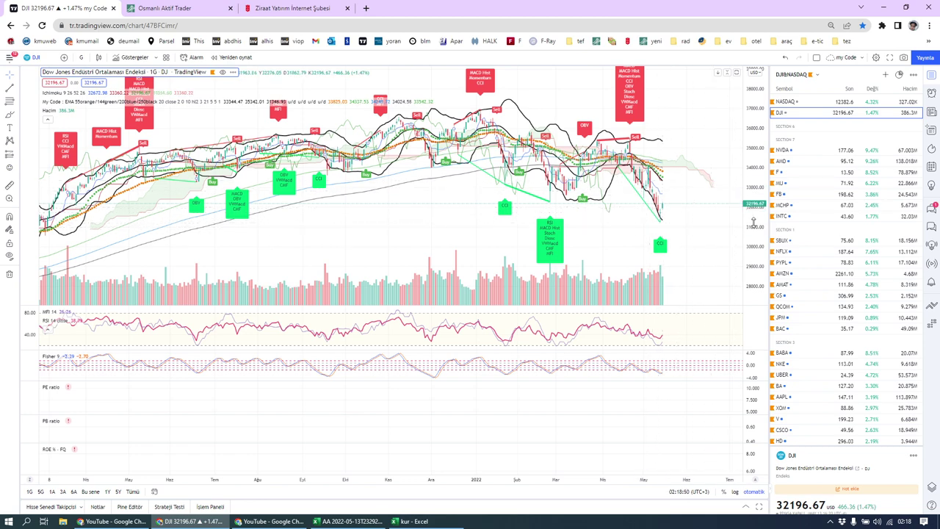
click(804, 243)
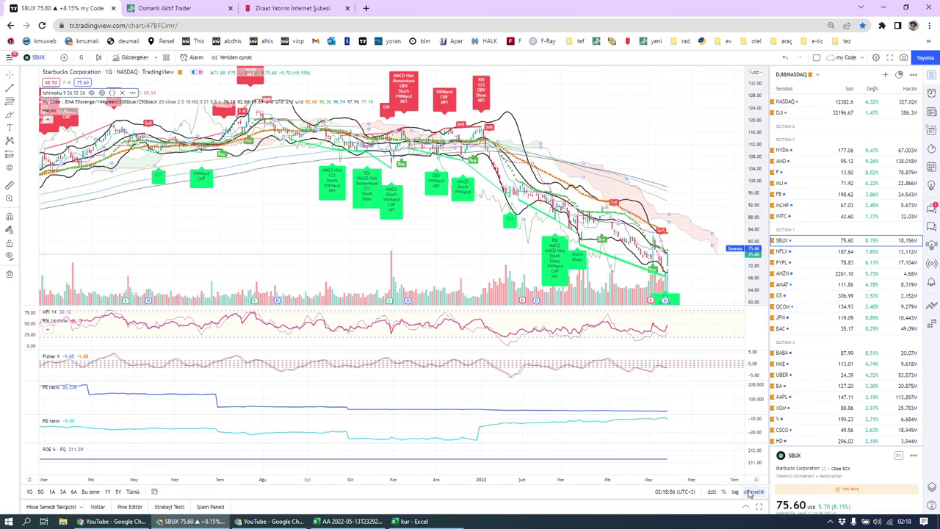
drag(641, 169, 634, 103)
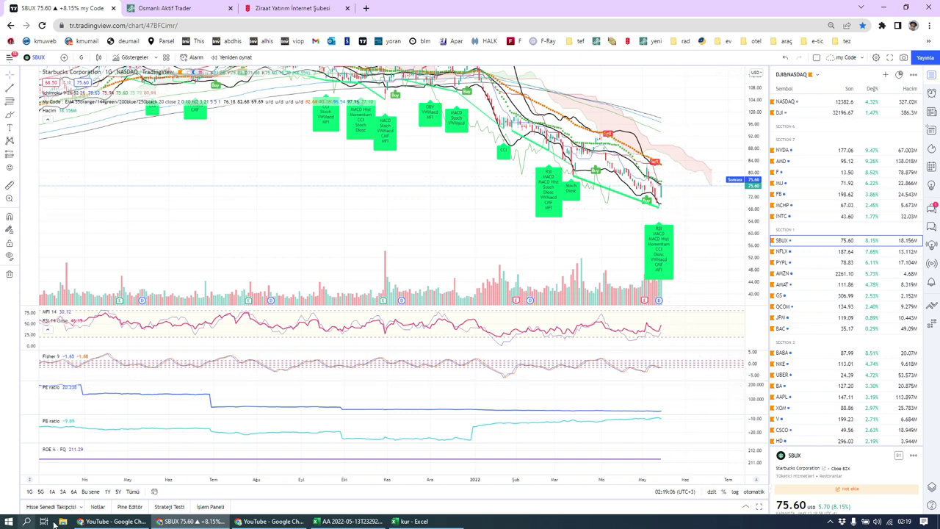
- Return to the kur workbook in Excel and compare the Yabancı Hisse, dolar, Borç (kredi) and nakit shares in the PORTFÖYÜM table
mouse_move(100, 523)
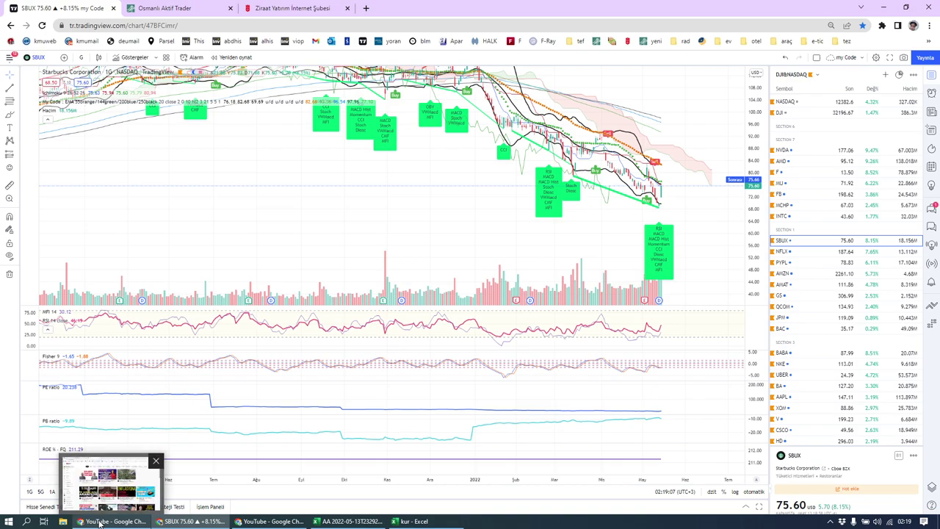
click(413, 522)
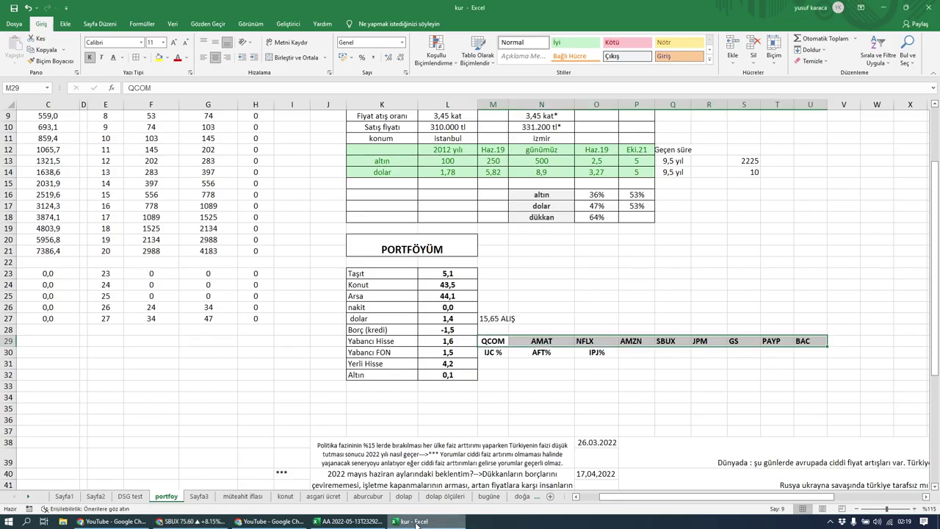
click(455, 341)
click(458, 321)
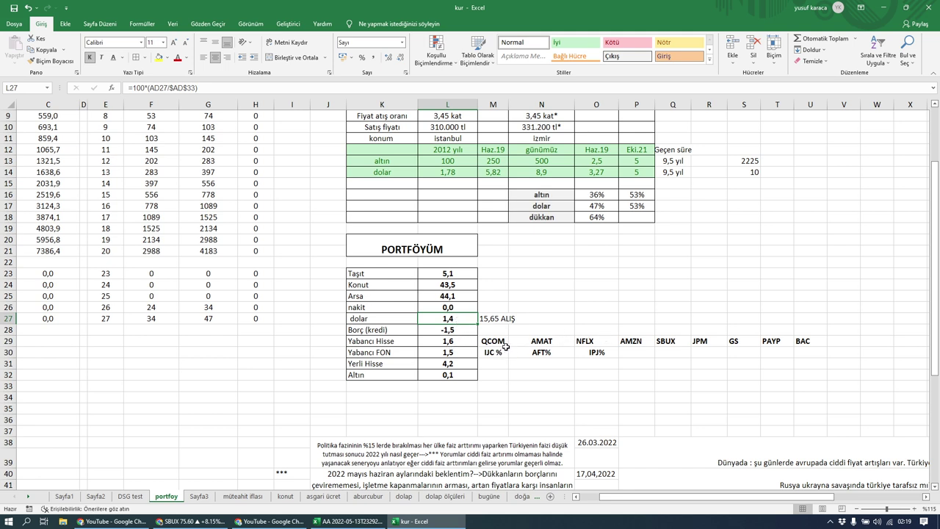
click(455, 331)
click(452, 305)
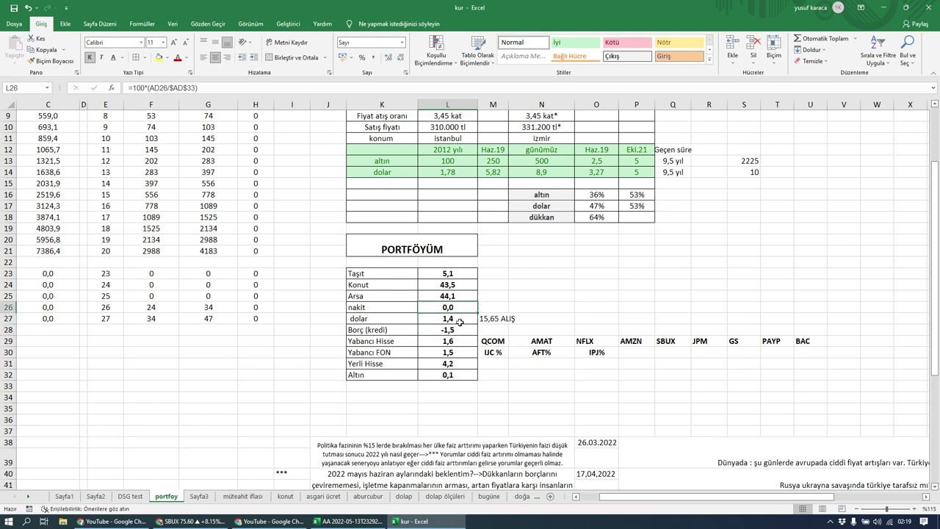
click(459, 321)
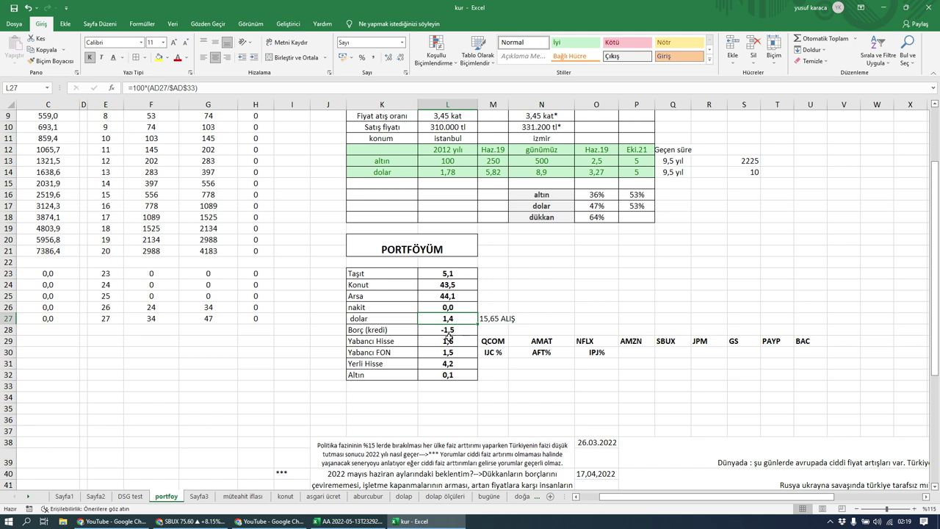
click(449, 339)
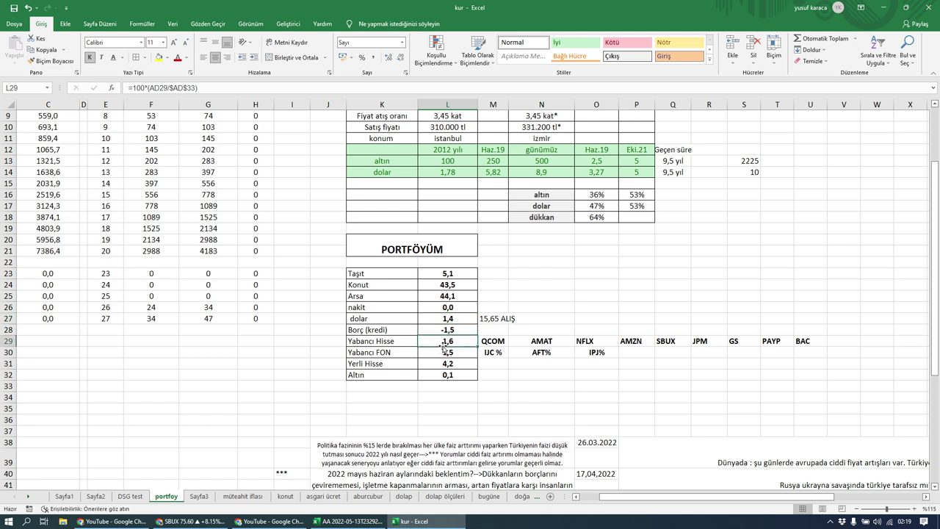
- Examine the Yabancı FON share with its funds IJC %, AFT% and IPJ% in M30:O30, and check the Yerli Hisse share
click(440, 352)
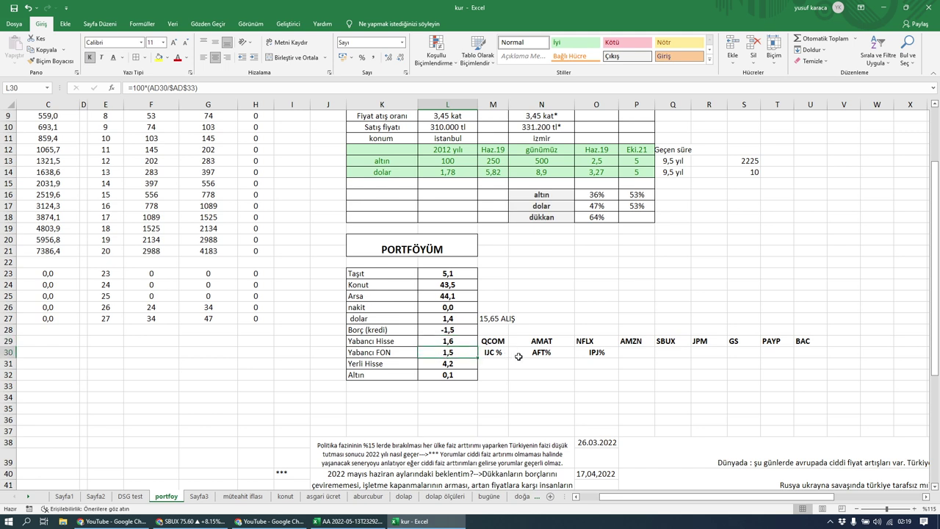
drag(507, 356, 587, 353)
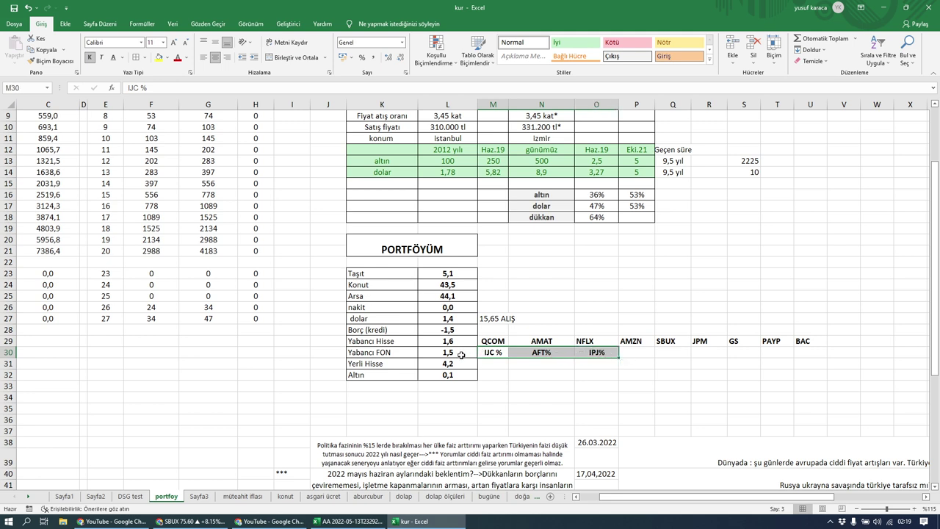
click(460, 353)
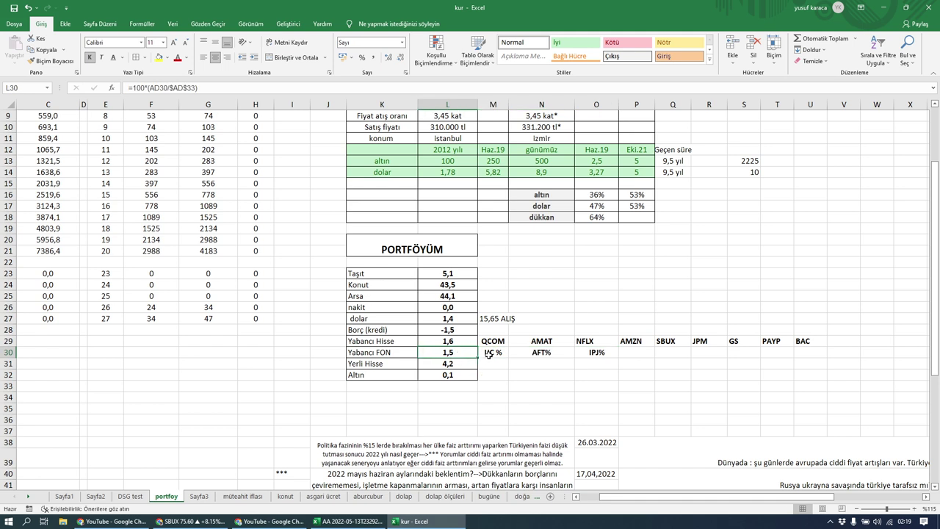
click(460, 366)
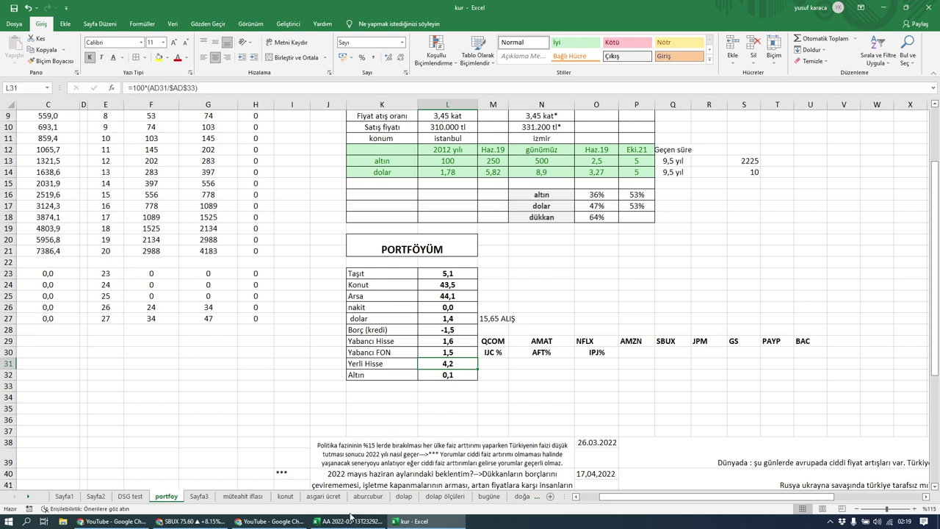
- Switch to TradingView in Chrome and load the ÖNE ÇIKAN HİSSELER watchlist
click(193, 521)
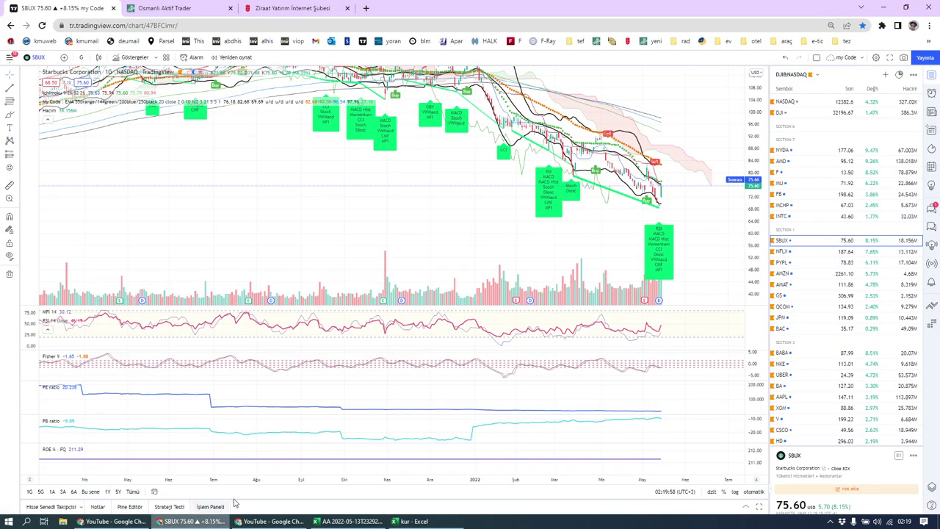
click(813, 78)
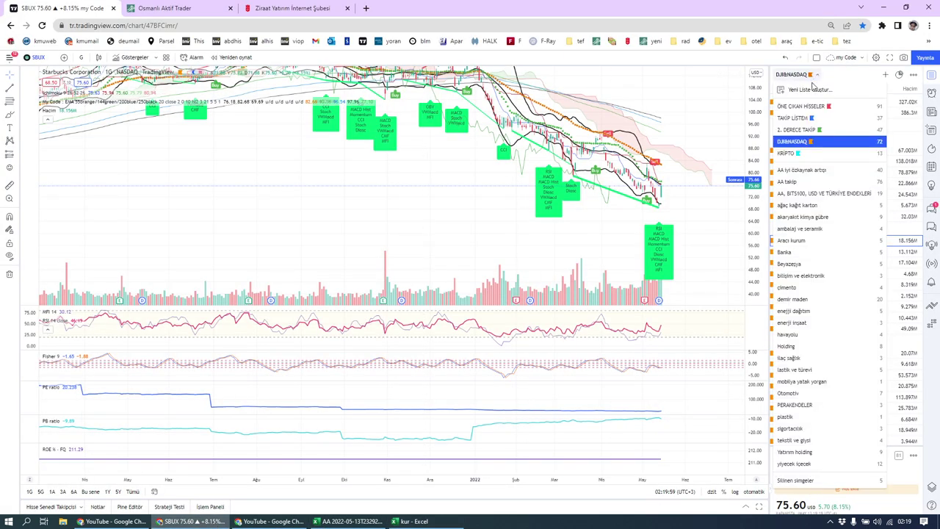
click(811, 111)
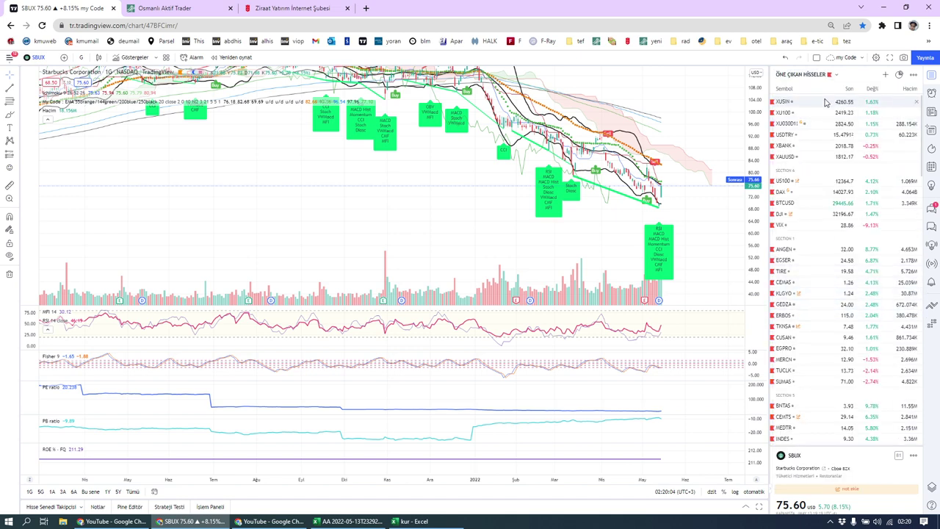
- View the XU030D1!, XU100 and KARTN charts from the watchlist, examining the latest price action
click(814, 124)
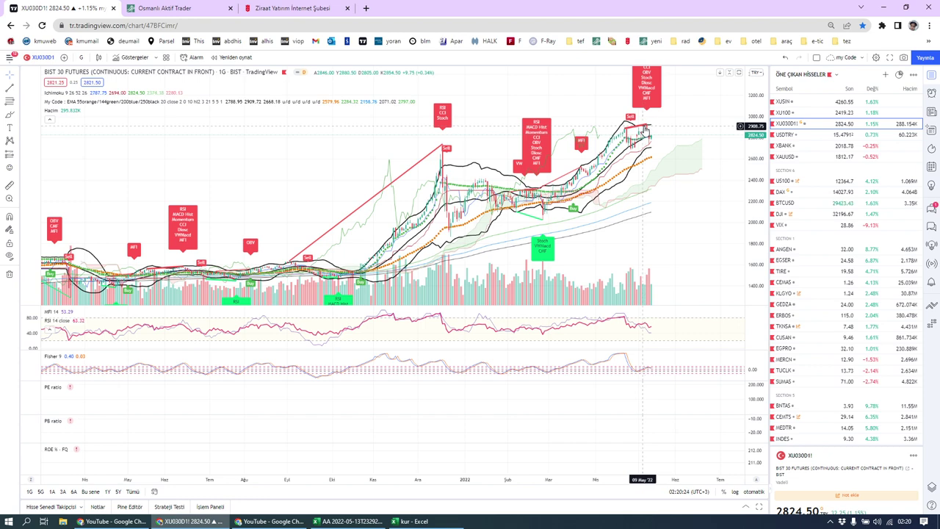
click(801, 114)
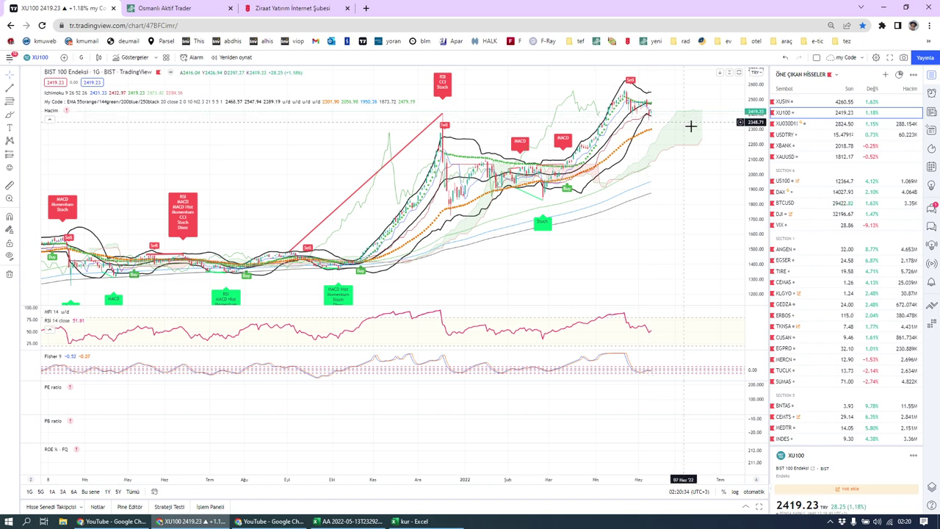
scroll(820, 275, down, 4)
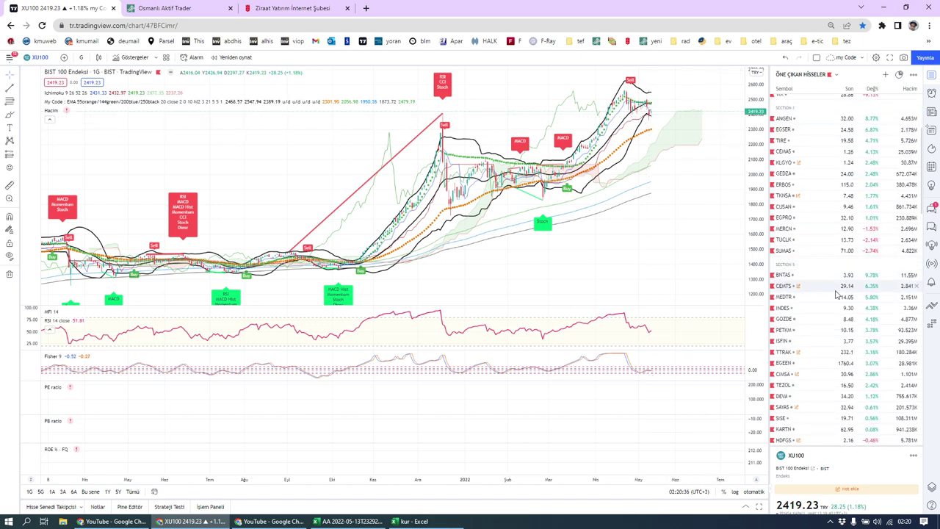
scroll(821, 286, down, 4)
click(823, 299)
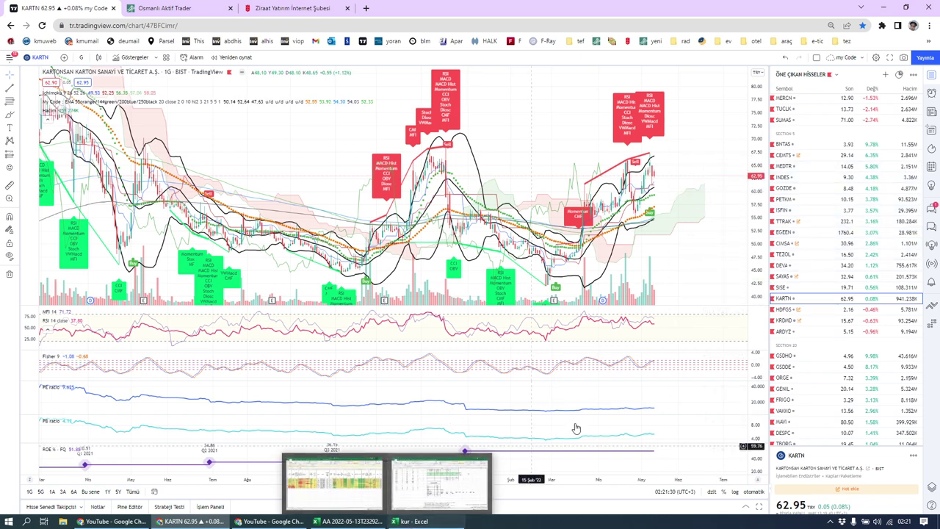
- Compare the XU100 and XU030D1! charts again and look through the daily percentage changes of the watchlist's stocks
scroll(816, 116, up, 4)
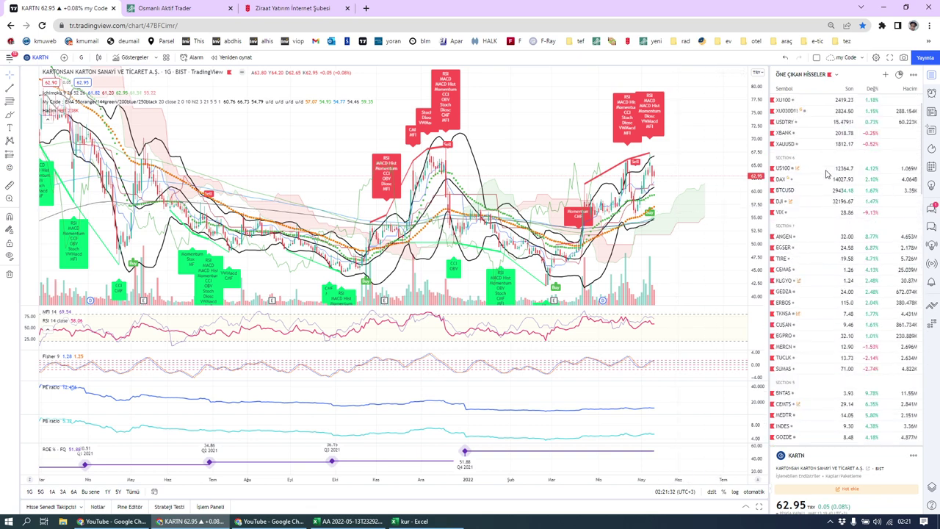
click(816, 114)
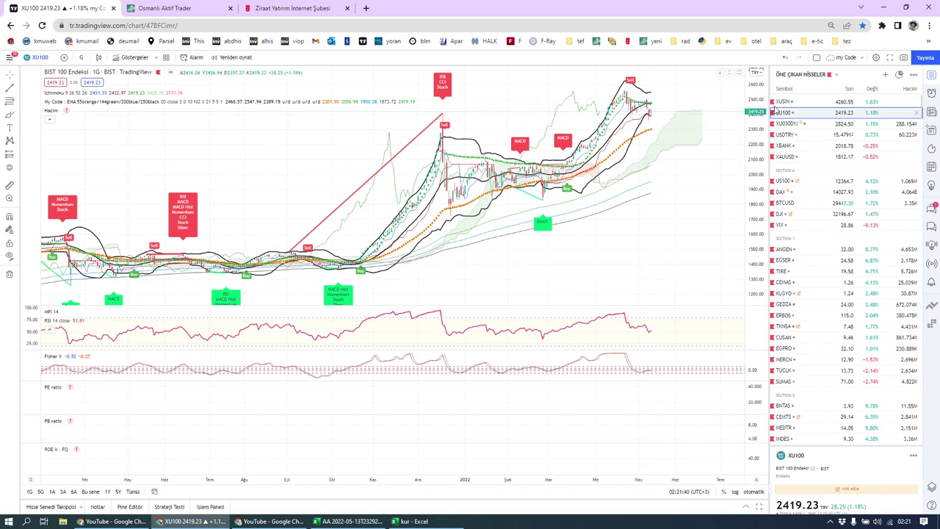
click(807, 125)
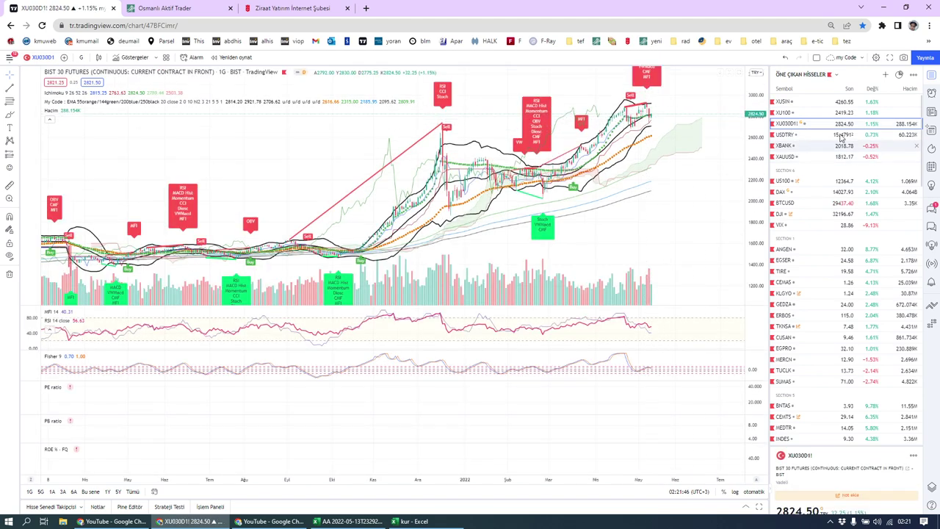
click(786, 113)
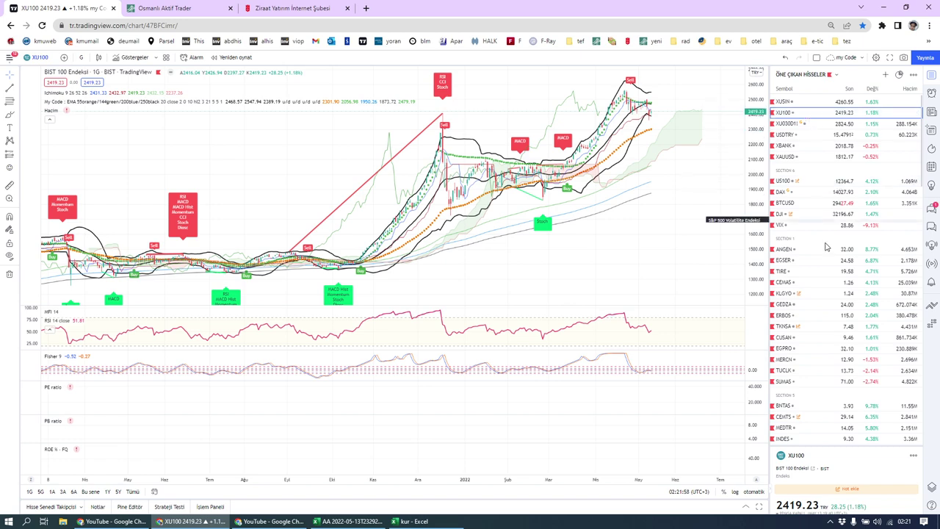
scroll(818, 257, down, 2)
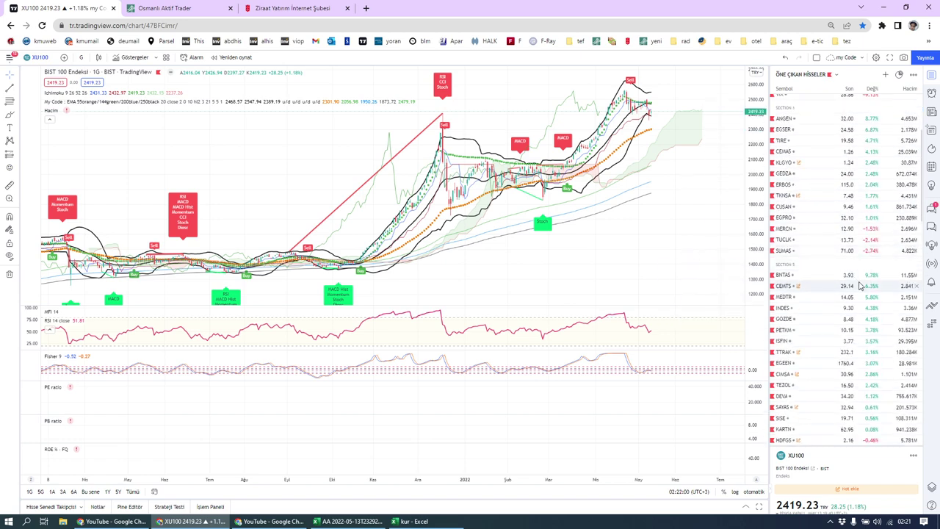
scroll(822, 279, down, 4)
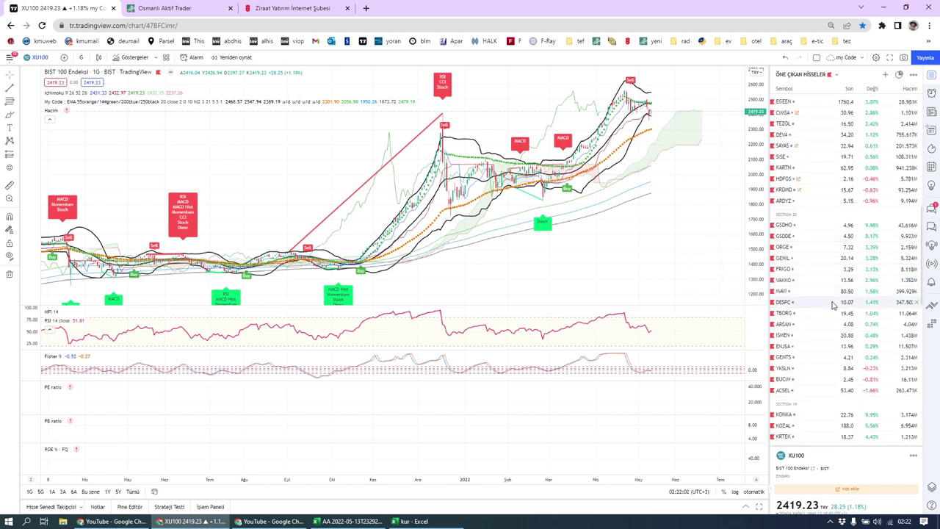
scroll(834, 303, up, 6)
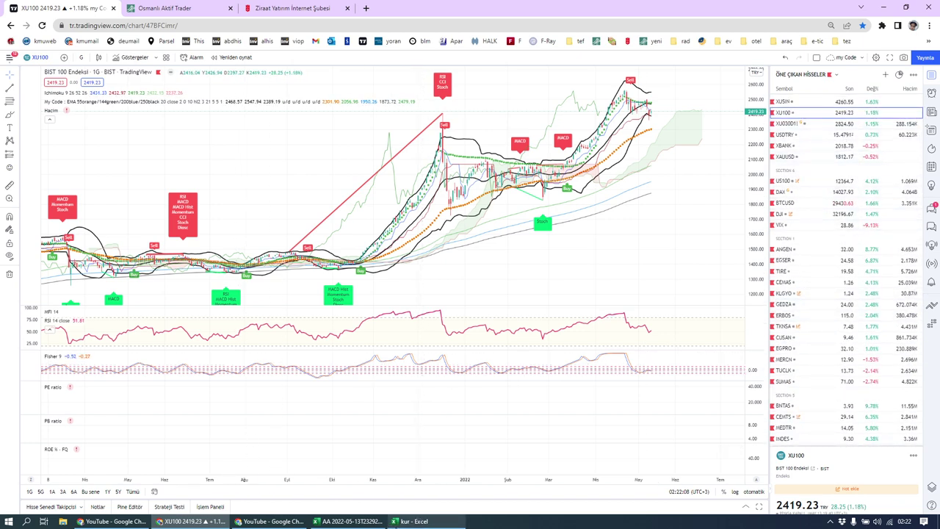
- Return to the kur workbook in Excel and examine the Altın, nakit and Borç (kredi) shares in the PORTFÖYÜM table
click(371, 524)
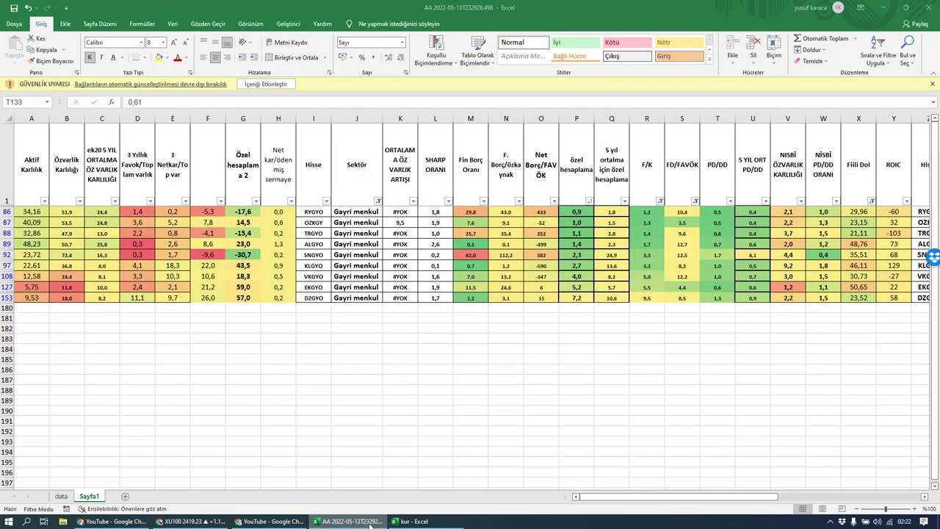
click(378, 523)
click(412, 523)
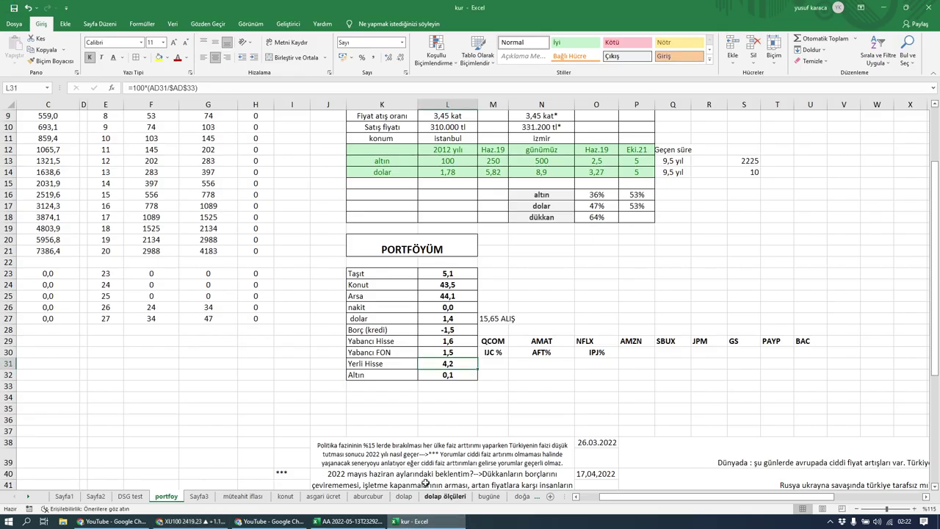
click(443, 375)
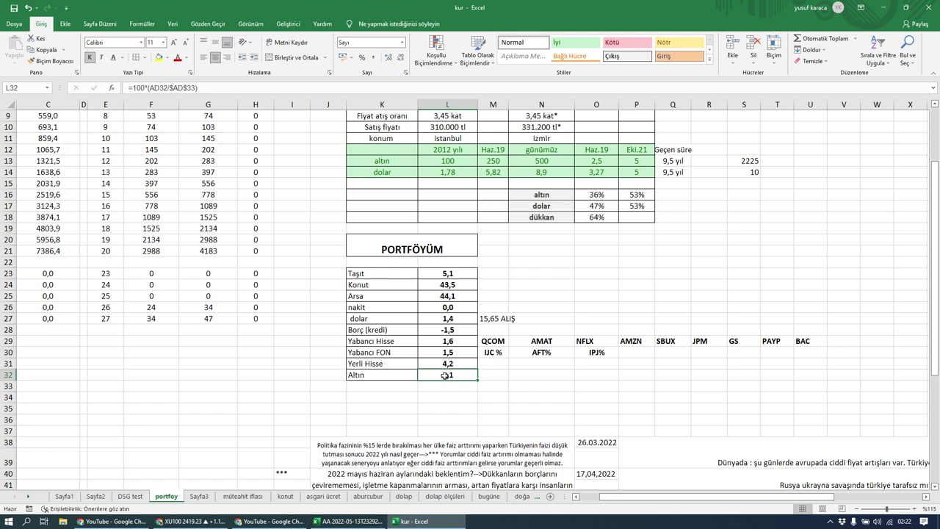
click(448, 308)
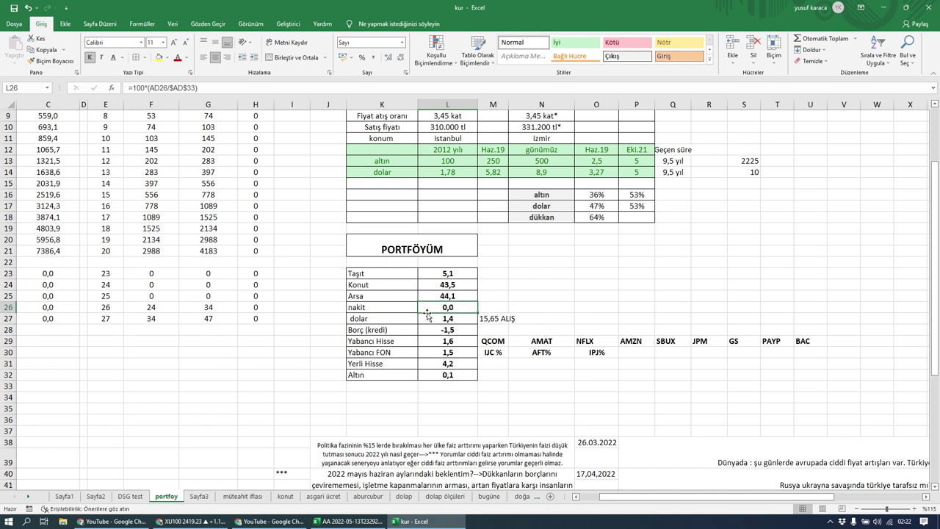
click(434, 328)
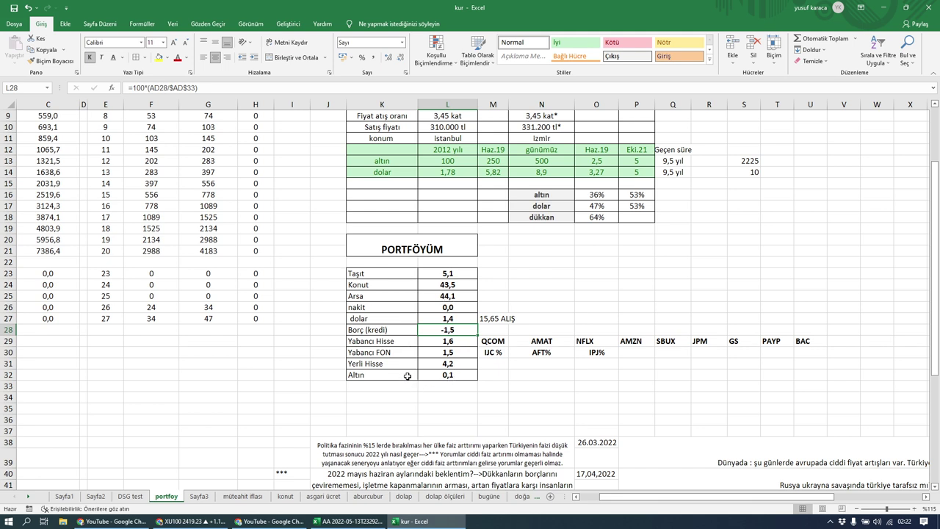
- Compare the Yabancı FON and Yabancı Hisse shares and check the JPM, GS and BAC tickers in row 29
click(448, 352)
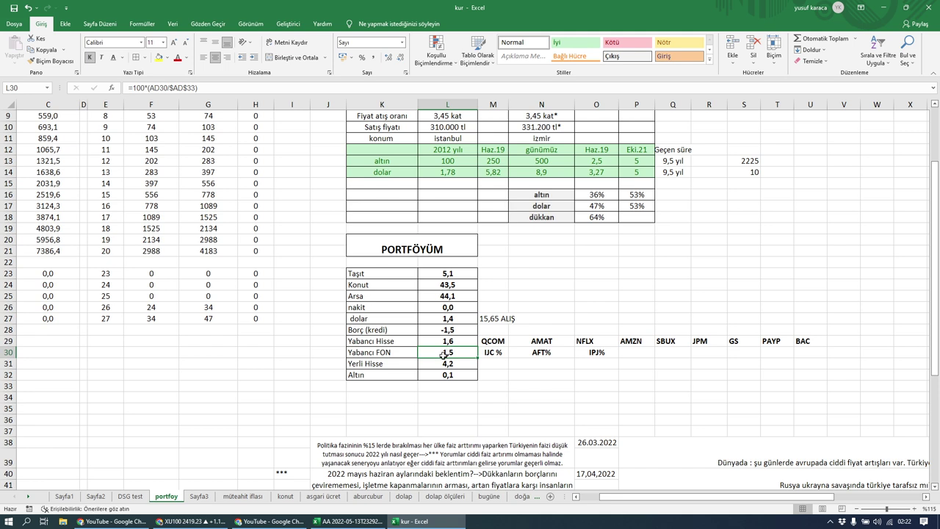
click(445, 338)
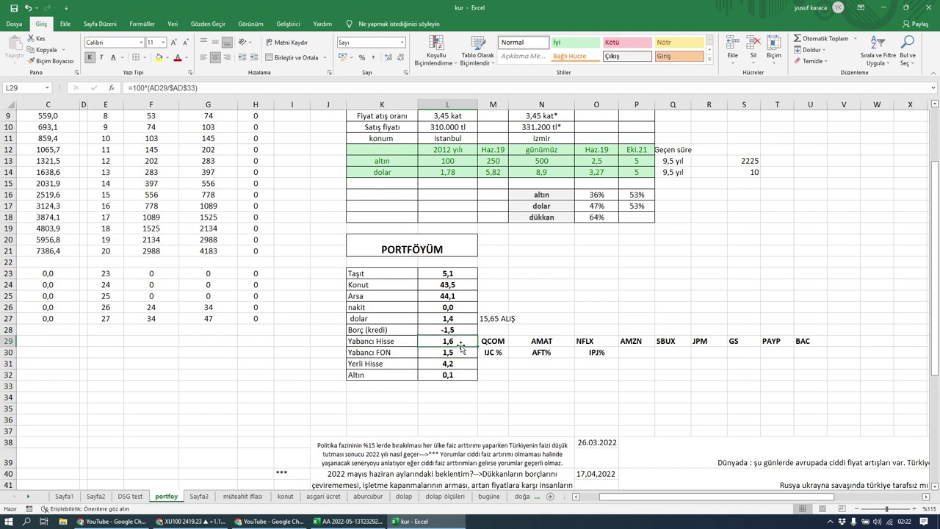
click(448, 350)
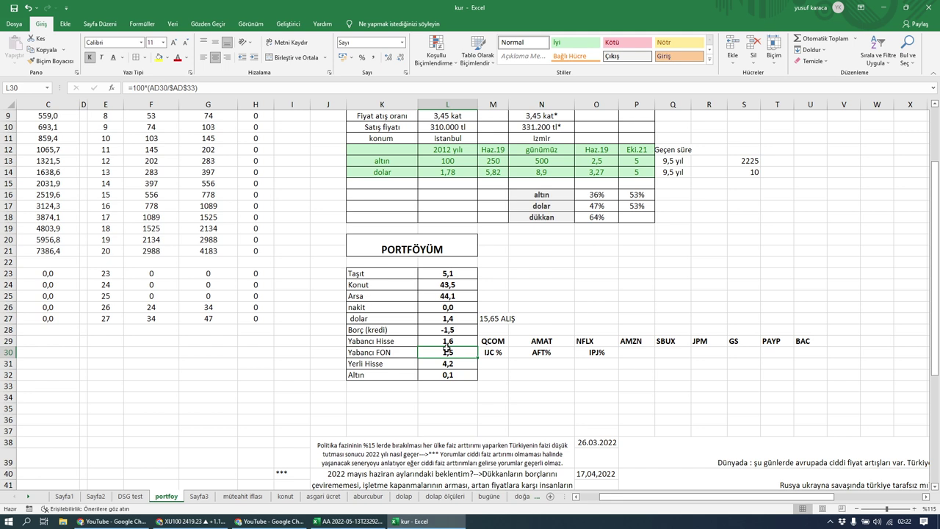
click(445, 341)
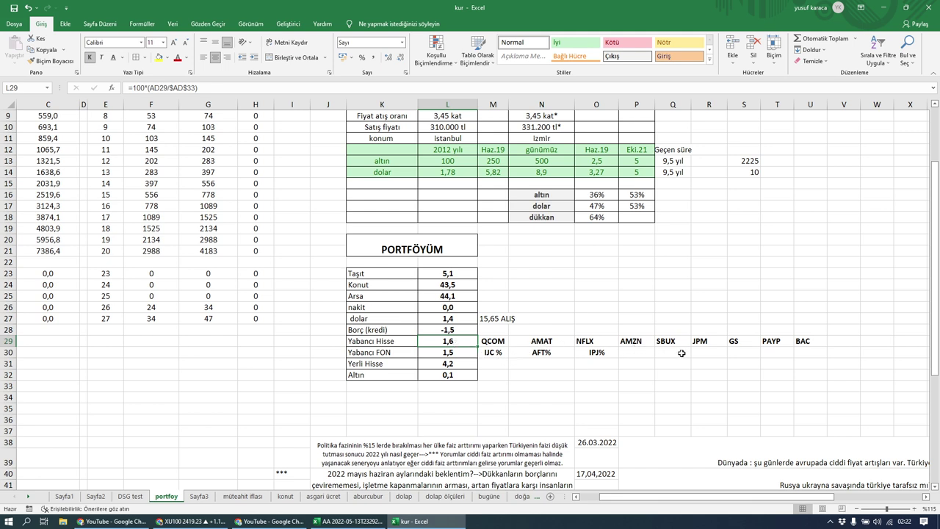
click(704, 341)
click(733, 341)
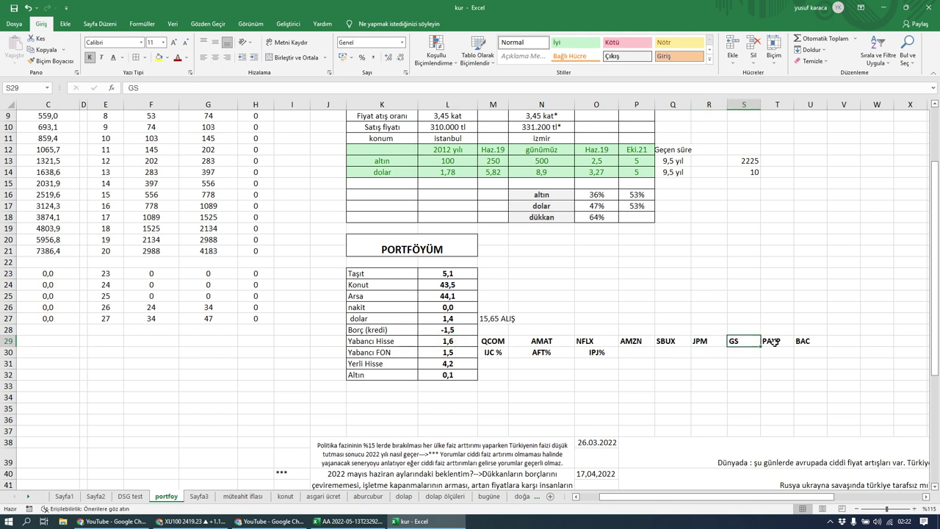
click(800, 342)
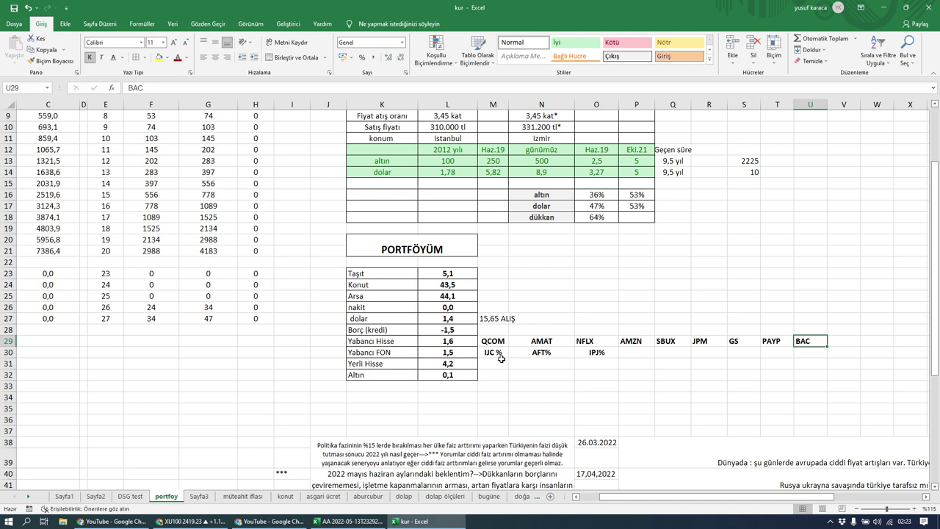
- Check the AFT%, IPJ% and IJC % funds in row 30 and the AMZN and NFLX tickers in row 29
click(547, 354)
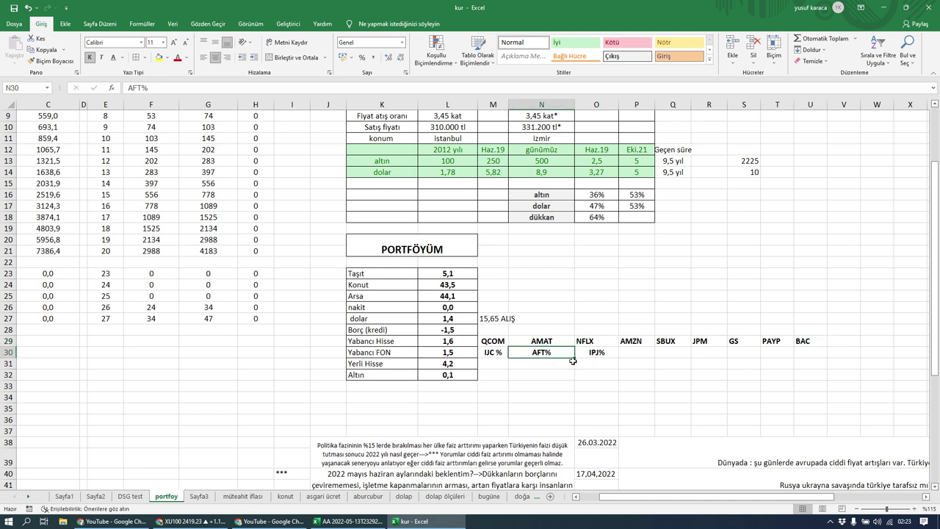
click(596, 358)
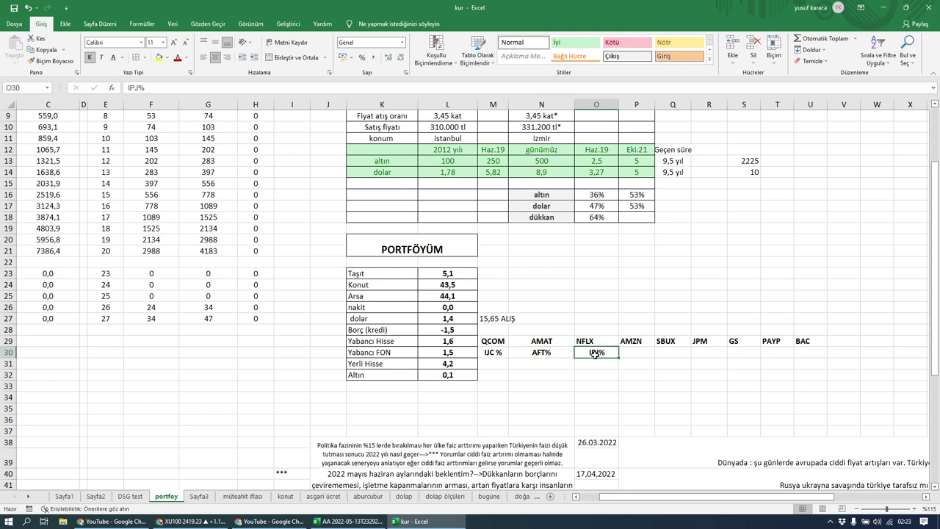
click(497, 352)
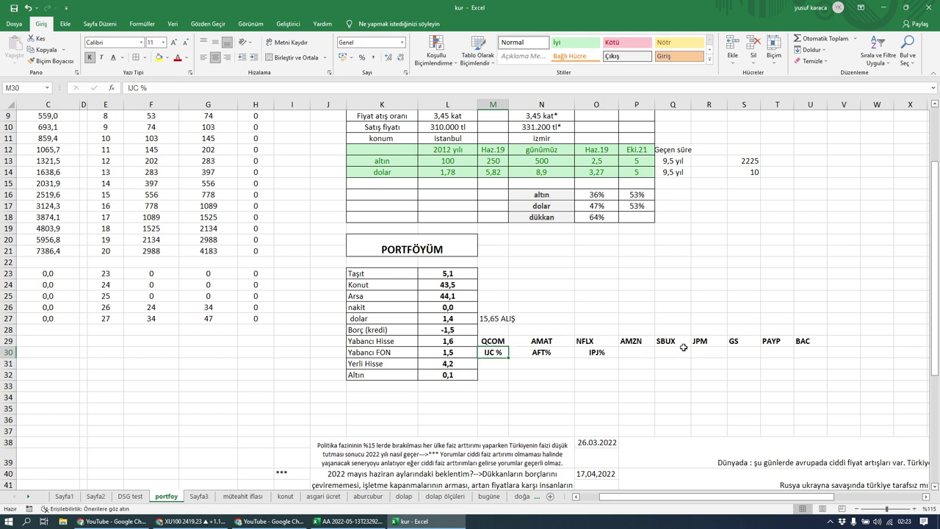
click(633, 341)
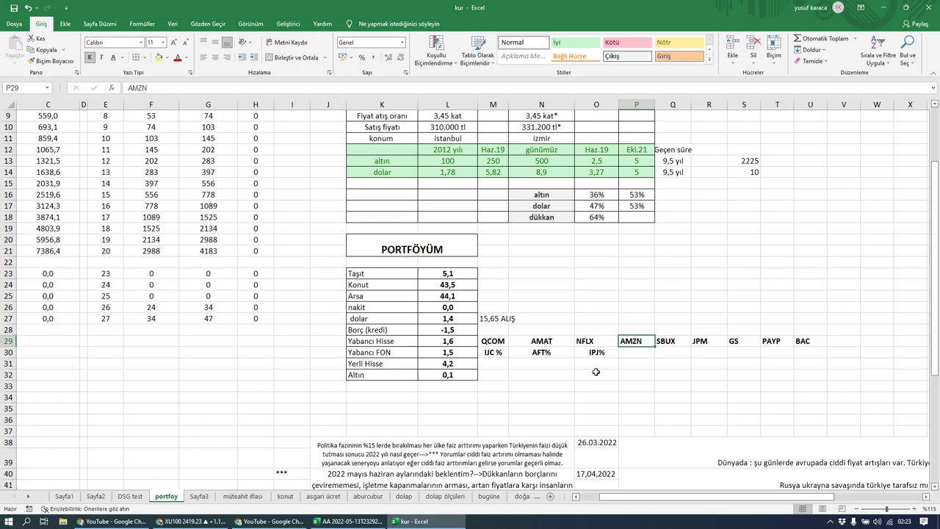
click(589, 341)
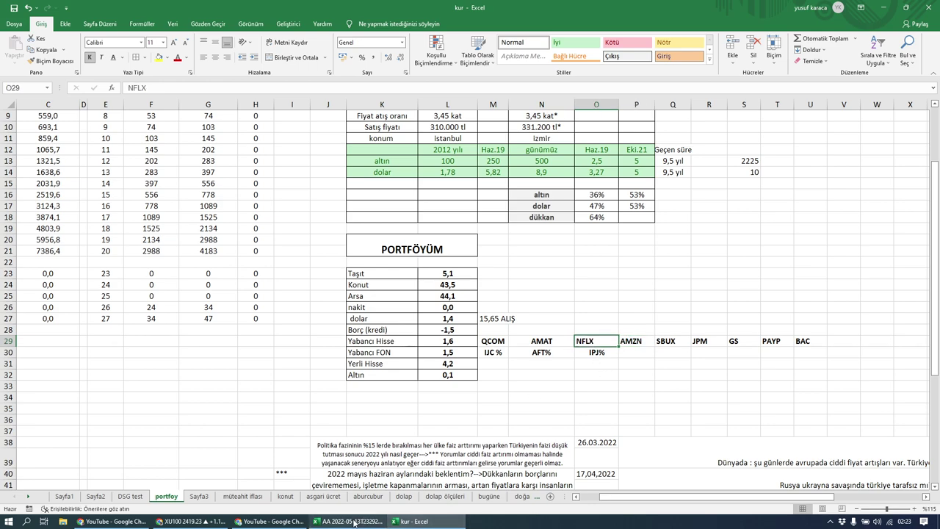
click(354, 522)
click(355, 521)
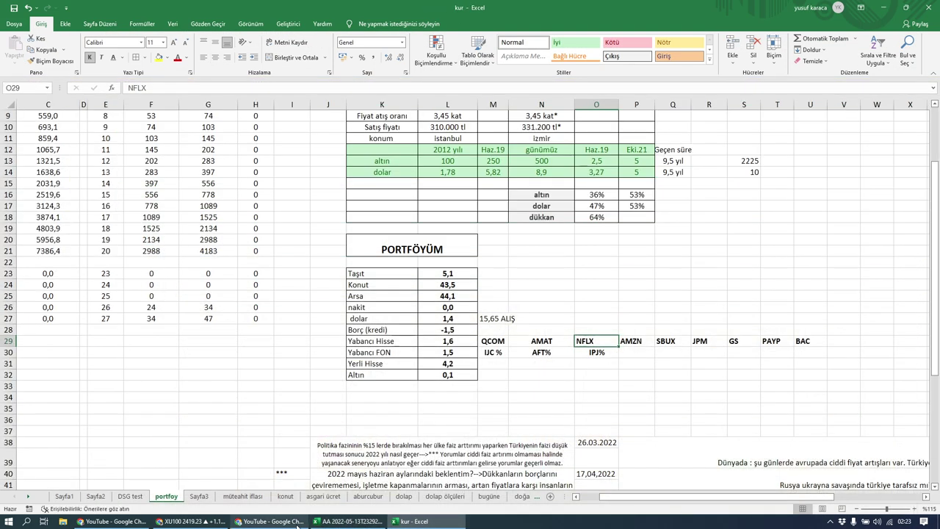
- Switch to TradingView in Chrome, load the DJI&NASDAQ watchlist and view the SBUX chart
click(217, 521)
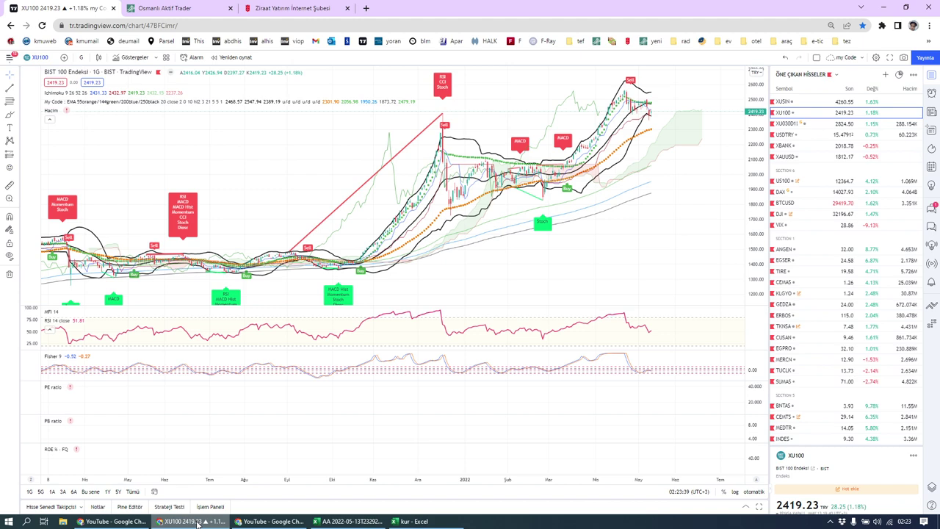
click(805, 76)
click(794, 141)
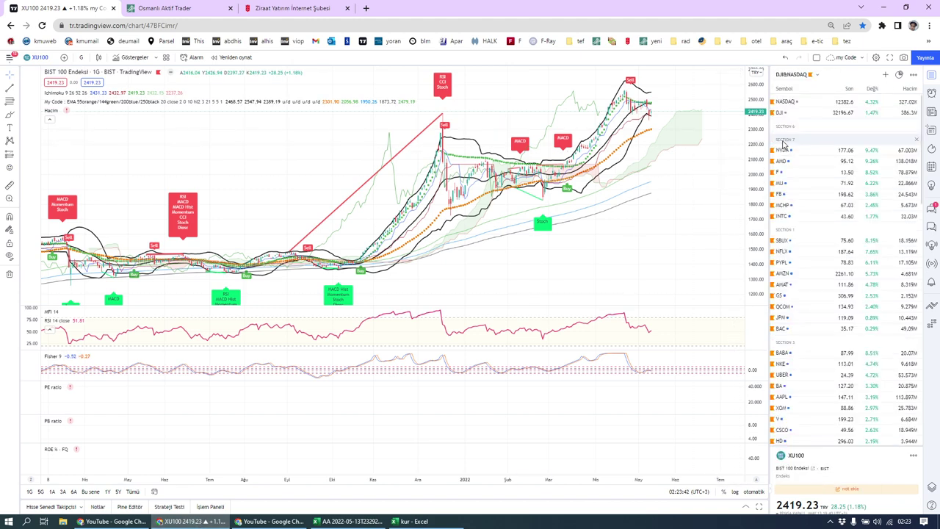
click(810, 245)
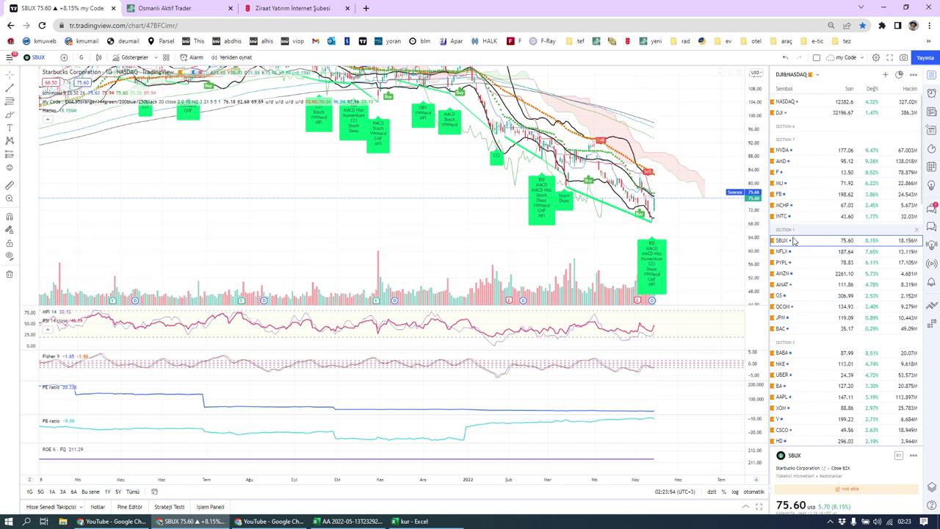
- Open the NFLX chart and examine its price decline from 2021 to May 2022 along with the indicators
click(802, 252)
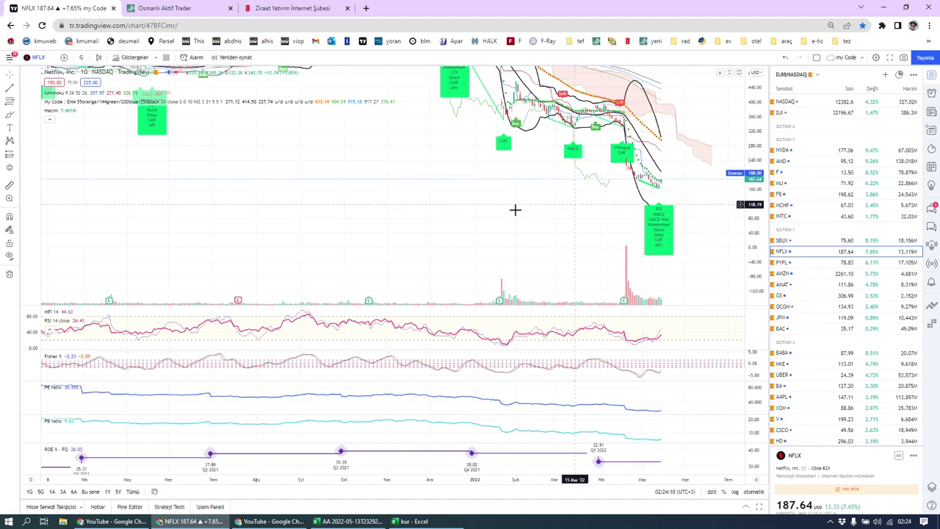
drag(514, 210, 499, 289)
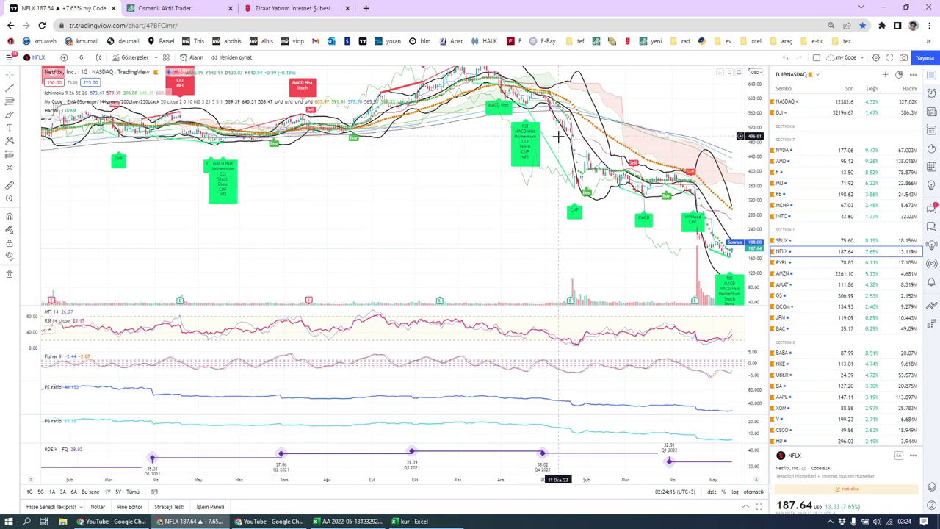
scroll(546, 212, right, 5)
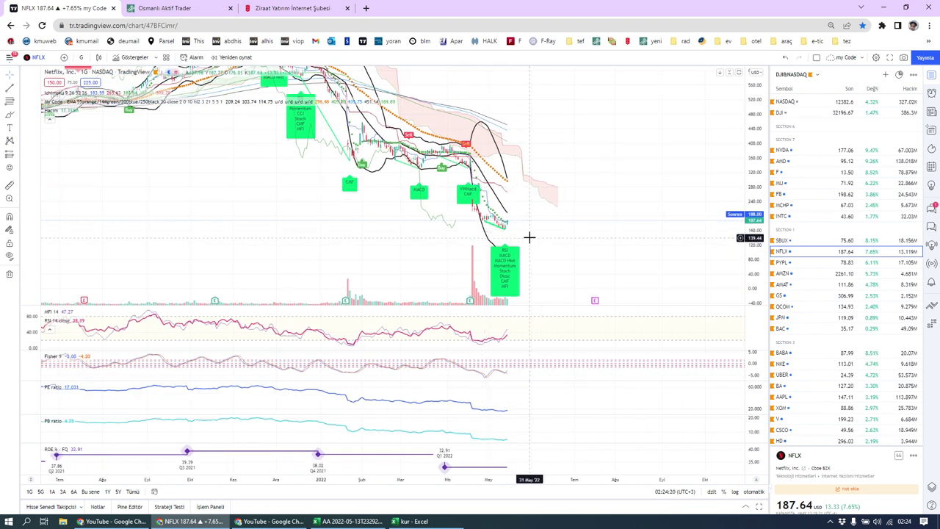
drag(529, 237, 595, 266)
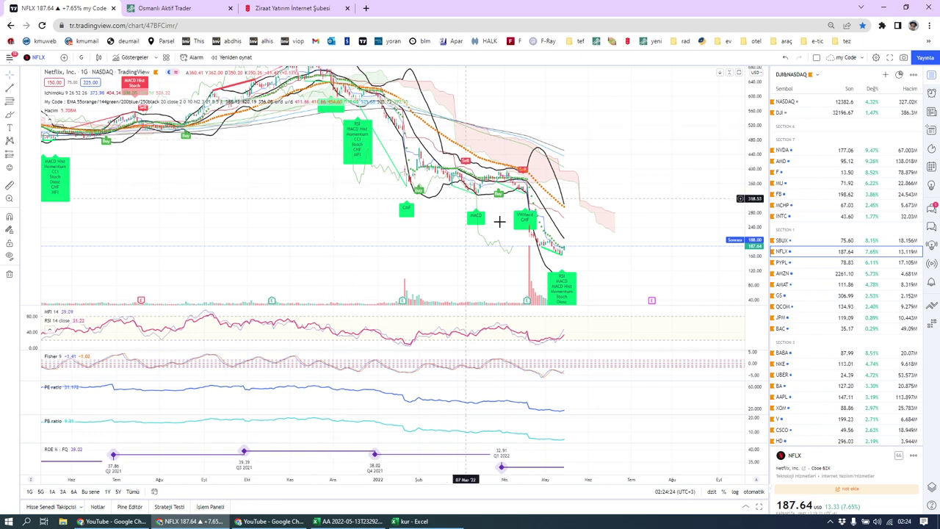
drag(603, 262, 611, 214)
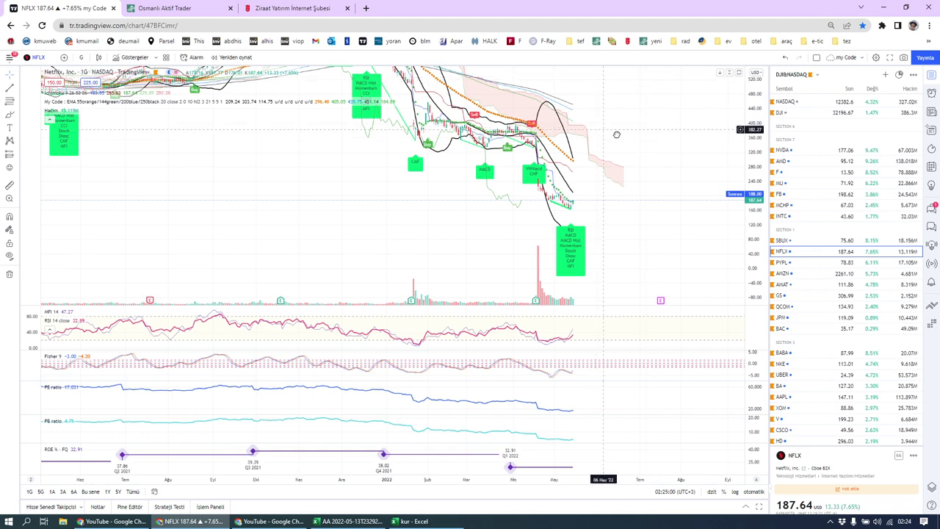
scroll(542, 242, left, 3)
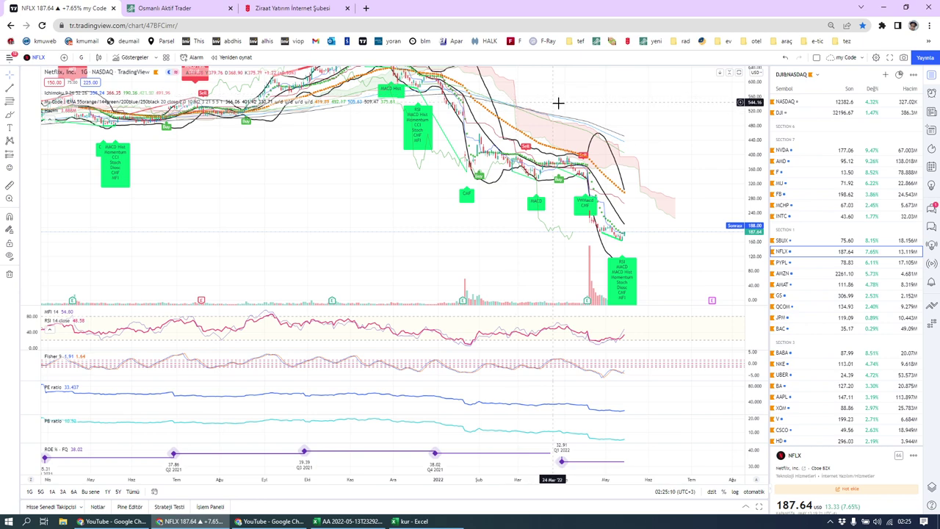
drag(654, 195, 638, 162)
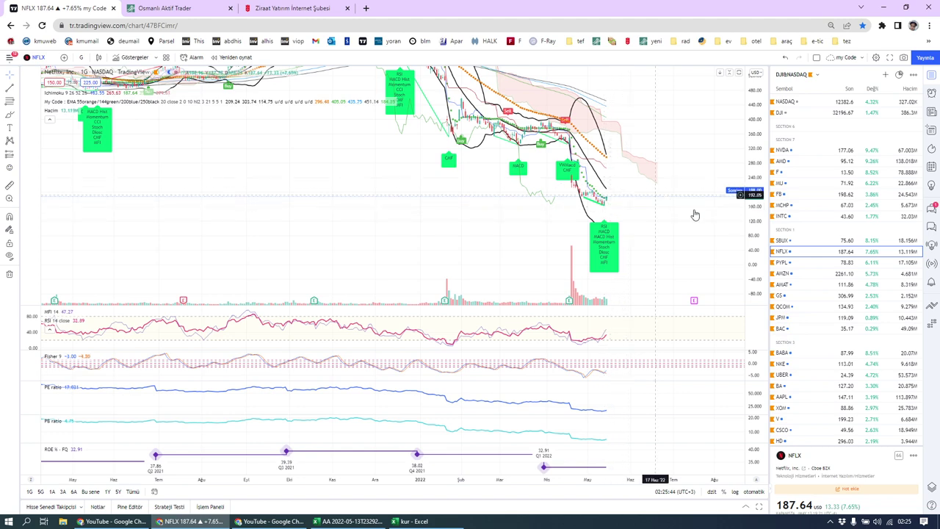
- Look through the PYPL, AMZN and AMAT daily charts from the watchlist
click(802, 263)
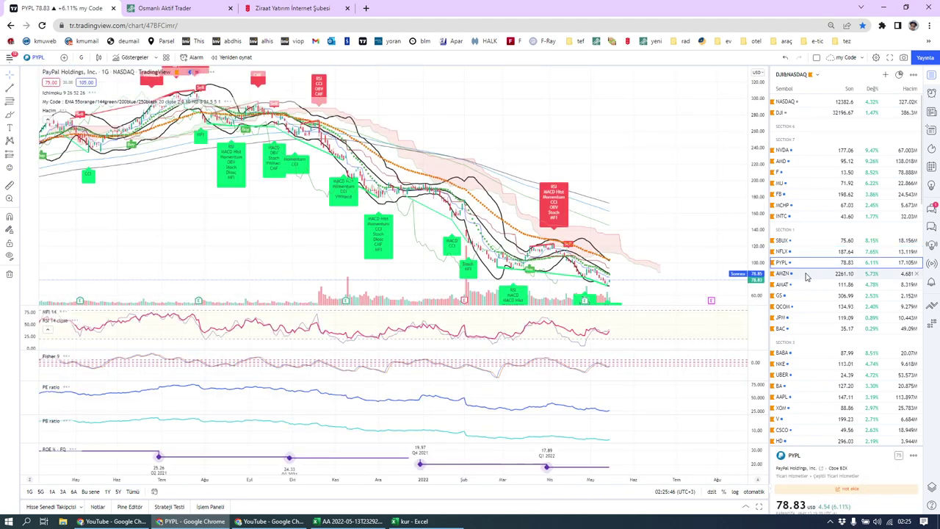
click(803, 273)
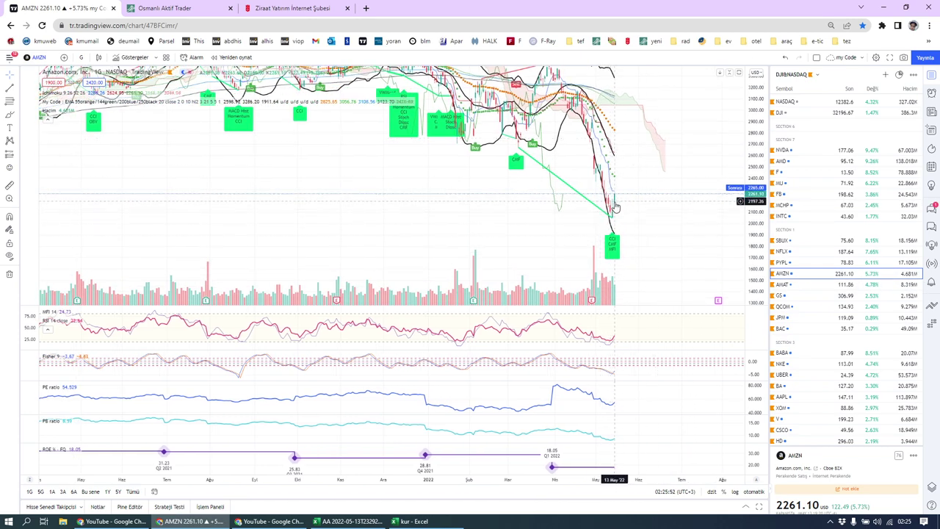
click(803, 285)
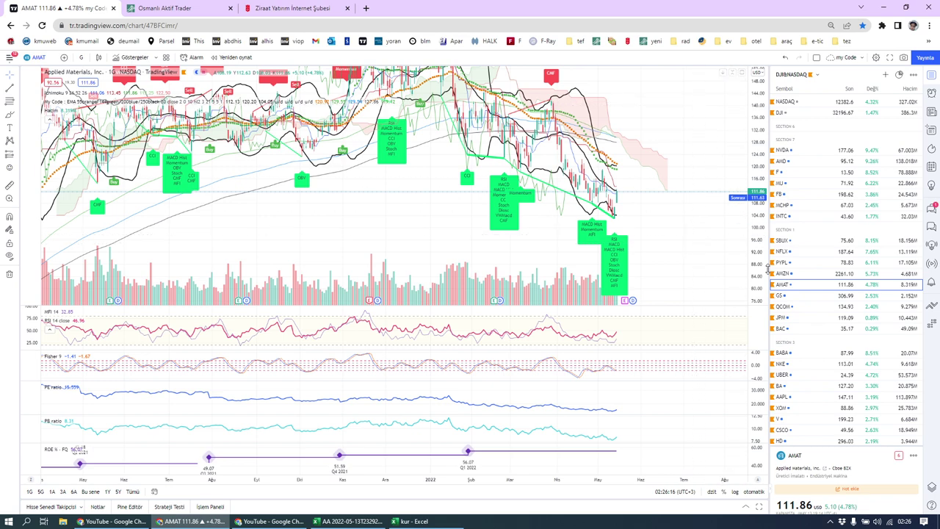
- Compare the SBUX and NFLX charts, finishing on SBUX
click(792, 241)
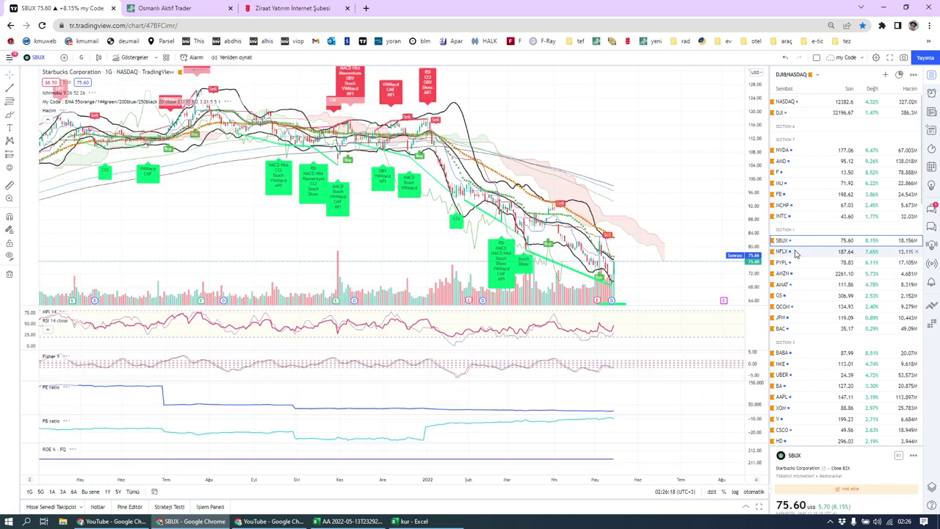
click(797, 250)
click(794, 241)
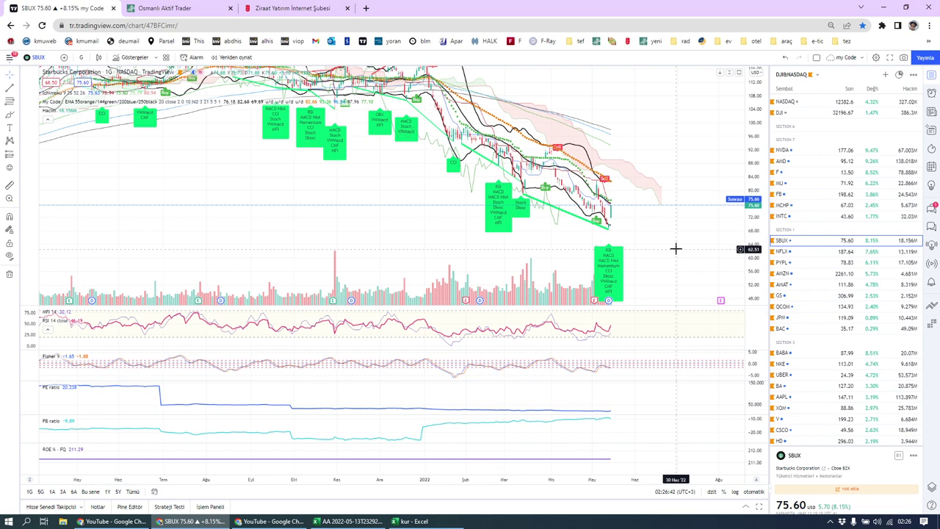
- Return to the kur workbook in Excel and review the Altın, dolar, Borç (kredi), fund and stock entries in the PORTFÖYÜM table
click(413, 521)
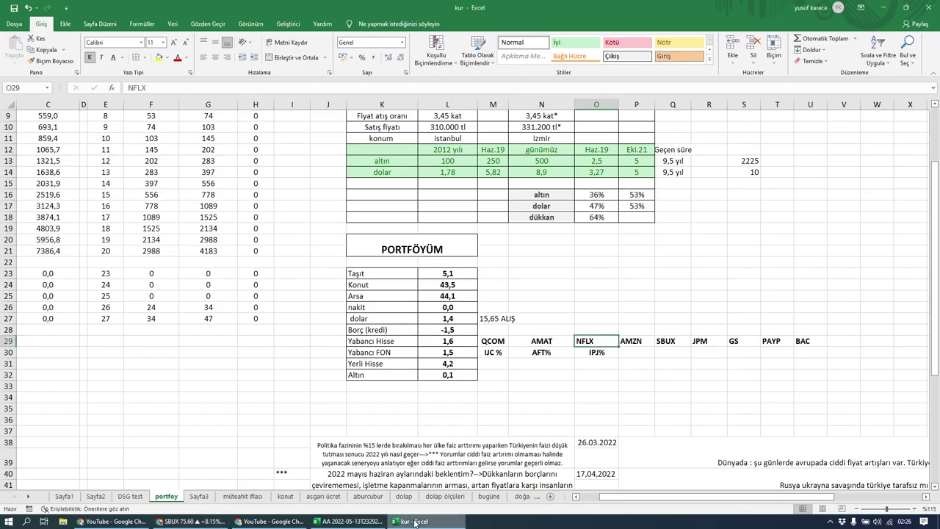
click(447, 375)
click(427, 353)
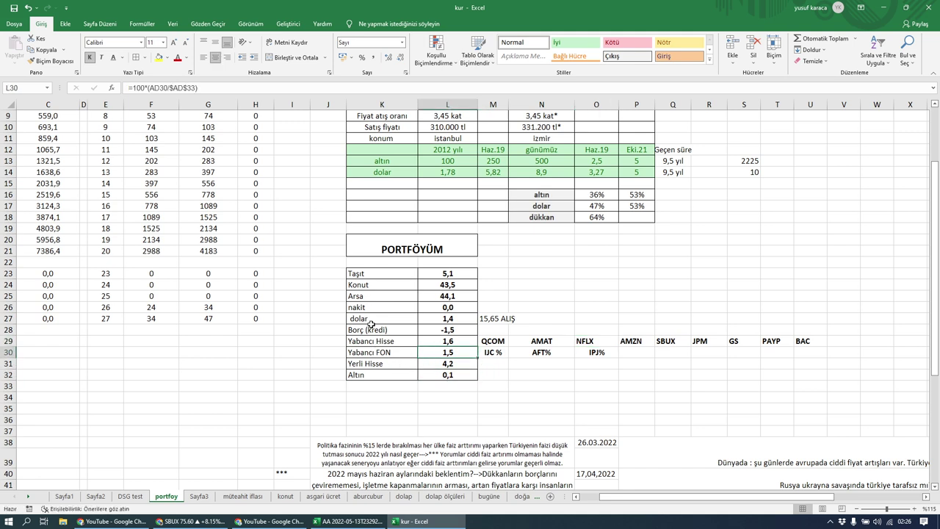
drag(357, 321, 357, 329)
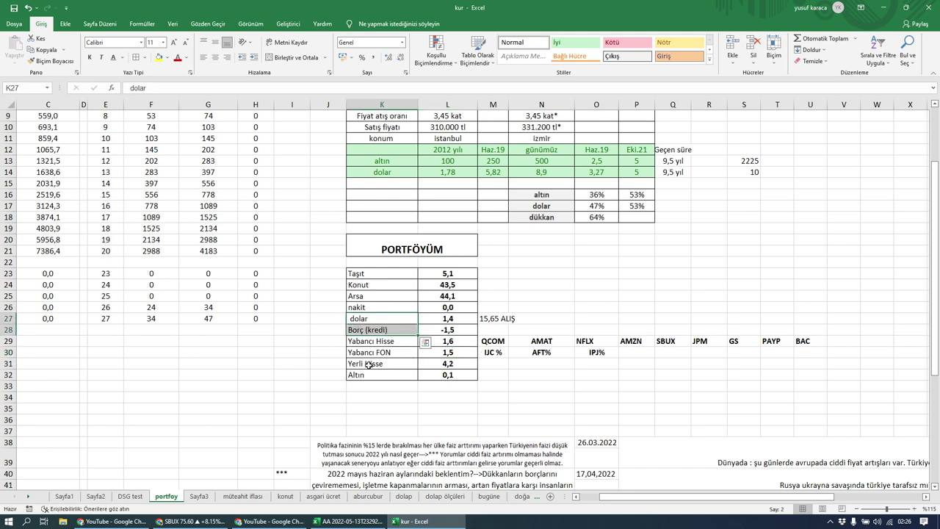
click(445, 344)
drag(445, 344, 438, 366)
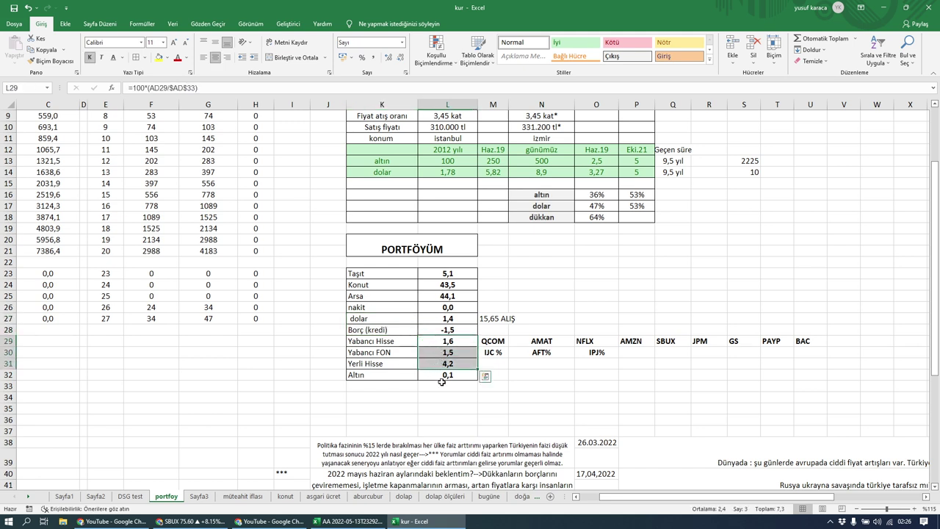
- Total the Yabancı Hisse, Yabancı FON, Yerli Hisse and Altın shares (L29:L32) in L33, and clear that cell again
click(437, 395)
drag(435, 346, 435, 375)
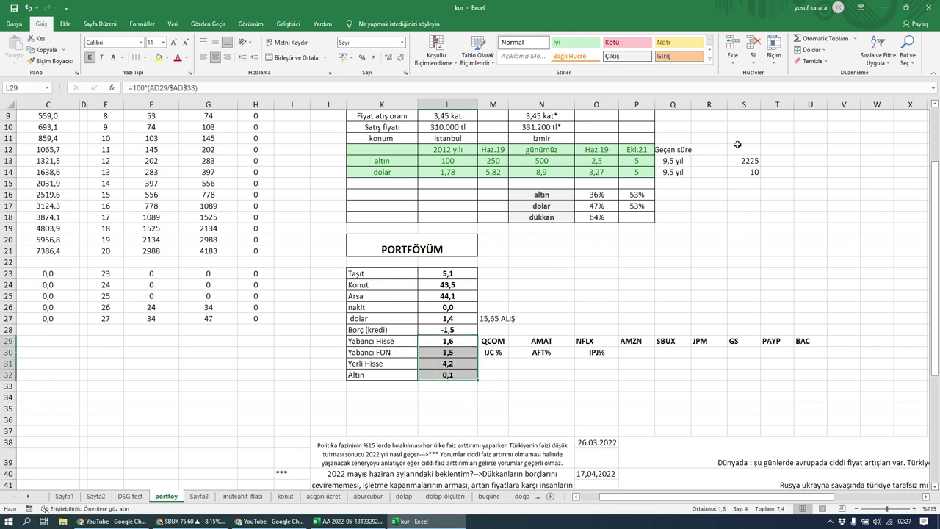
click(825, 41)
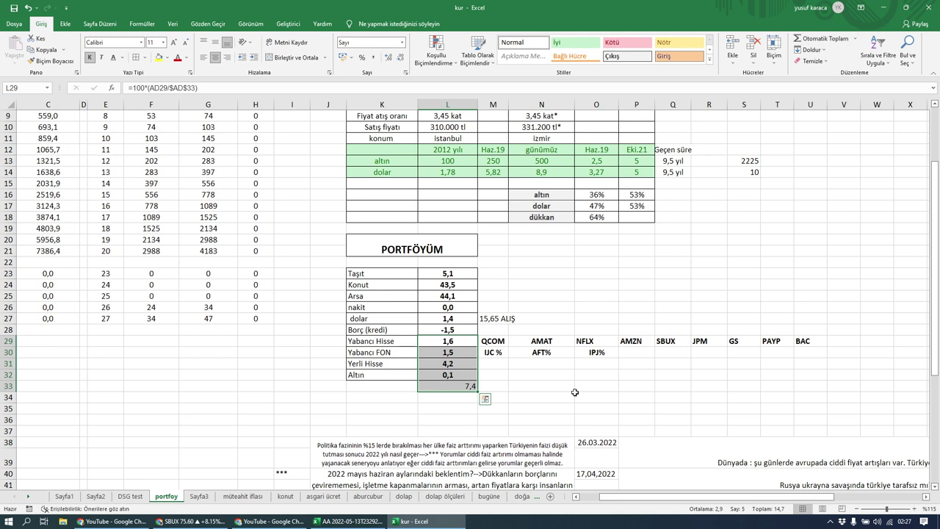
click(467, 387)
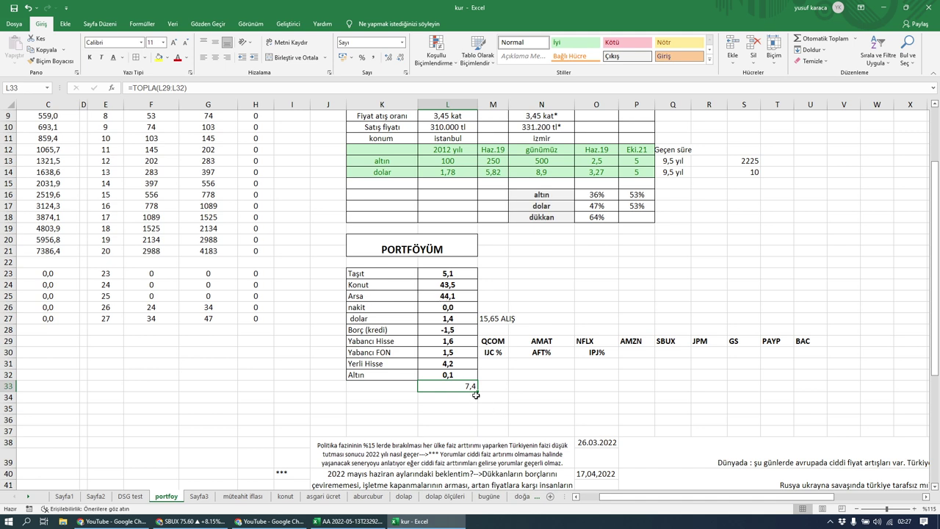
key(BackSpace)
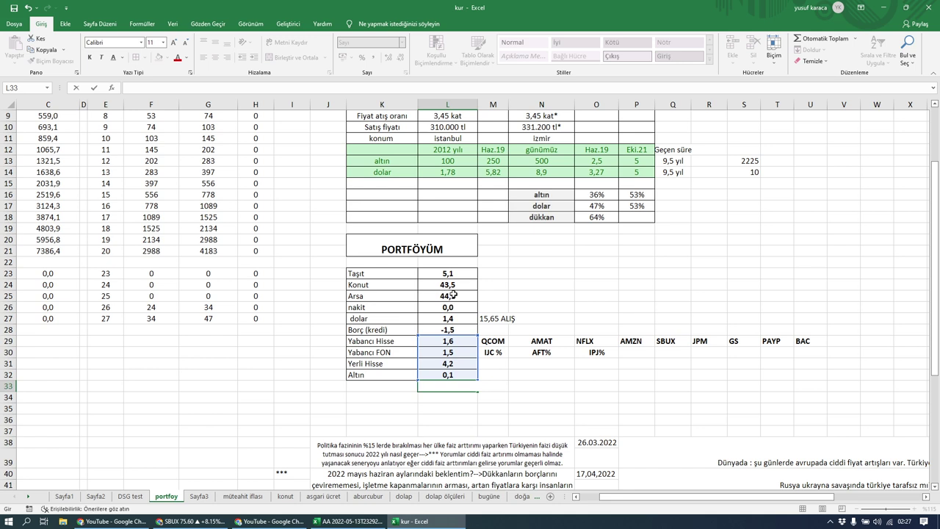
click(520, 401)
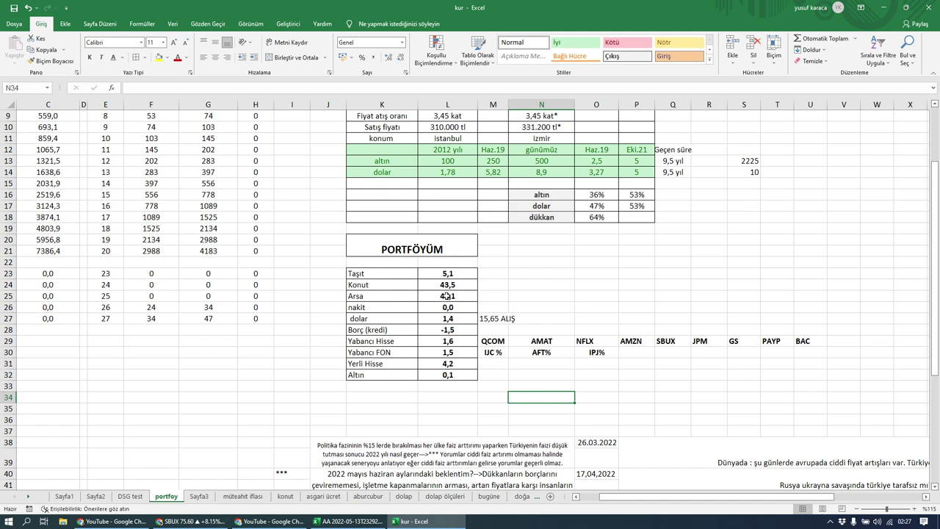
- Compare the Arsa and Konut shares in the PORTFÖYÜM table
click(441, 298)
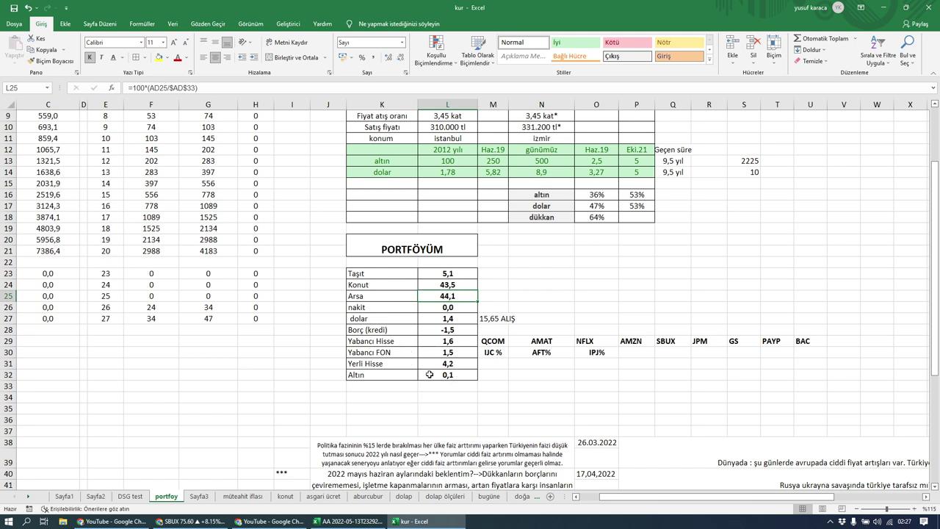
click(437, 285)
click(374, 296)
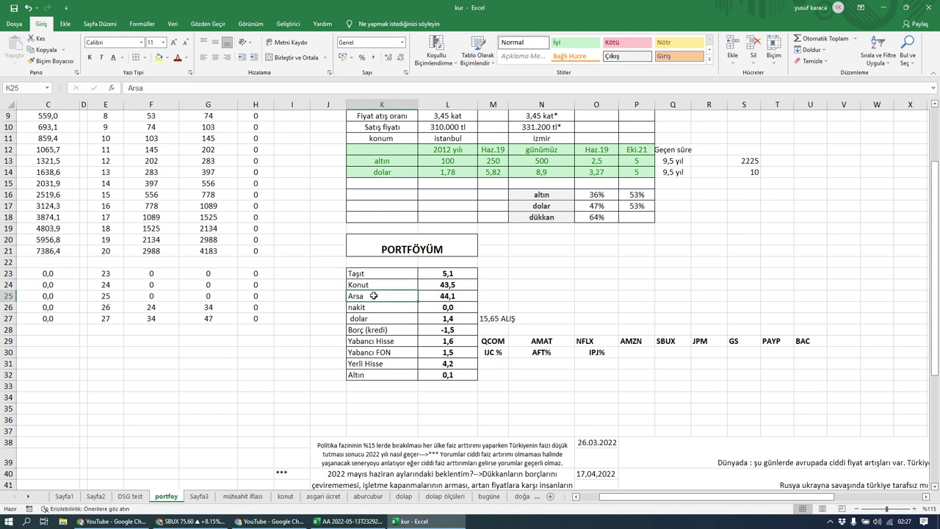